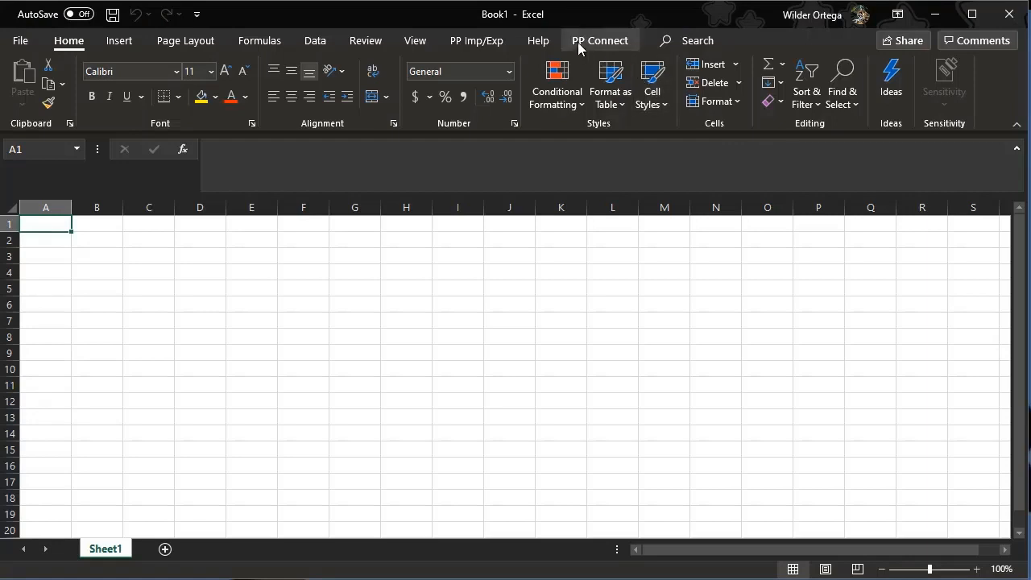
Step: Start an import from PROPRICER and log in with the prefilled account credentials
left_click(487, 40)
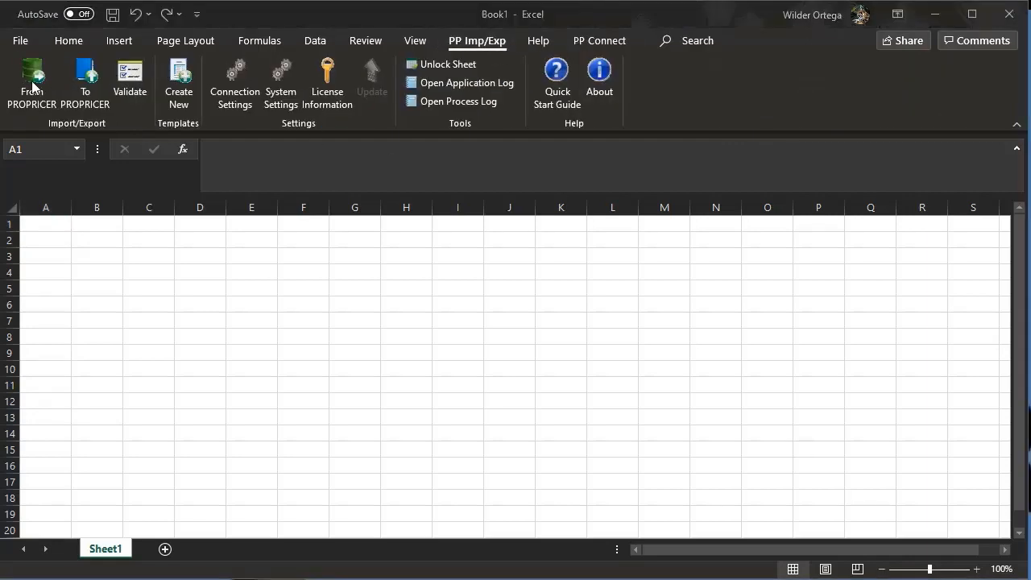
left_click(32, 85)
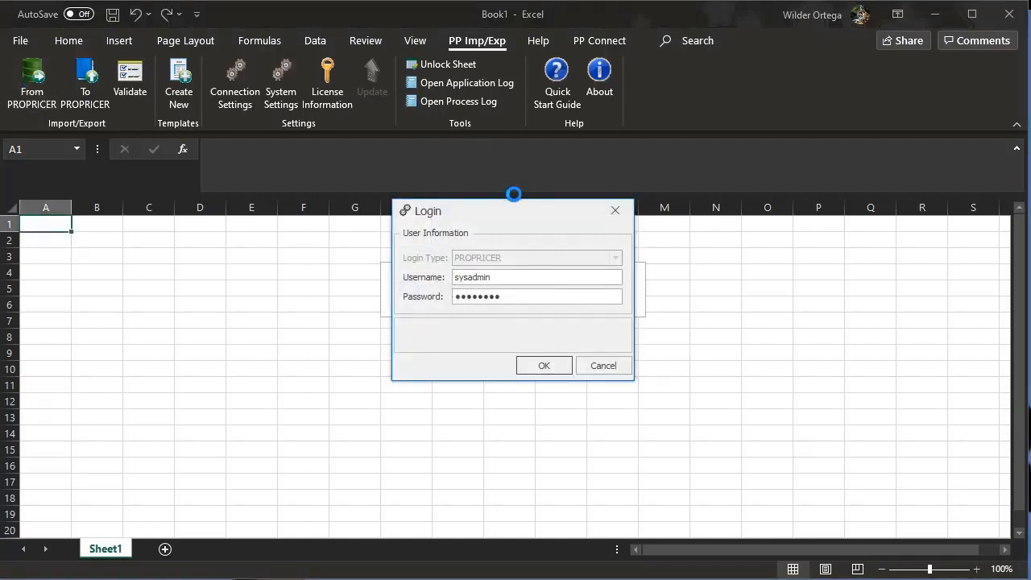
left_click_drag(515, 207, 539, 226)
left_click(568, 383)
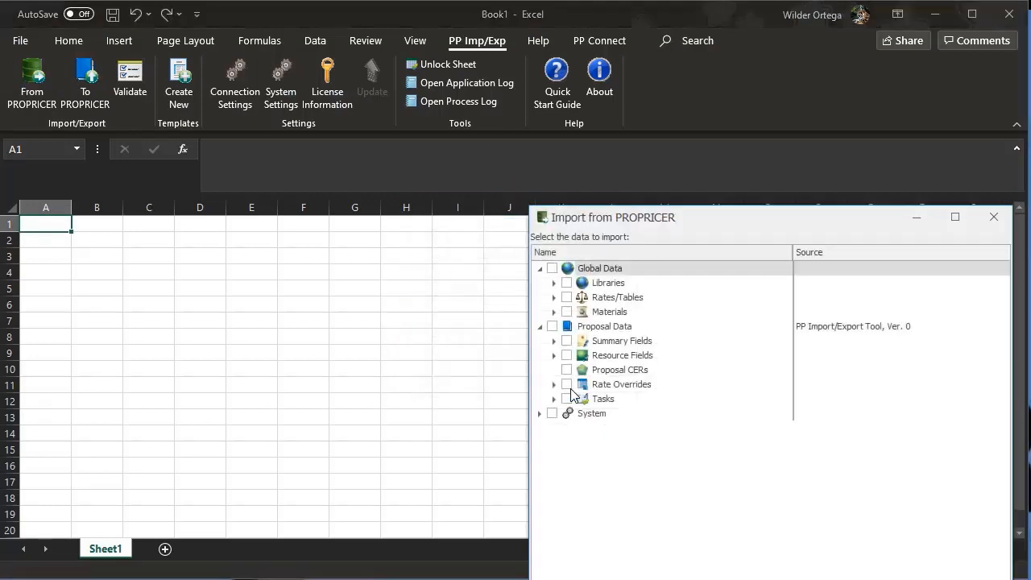
left_click_drag(709, 221, 433, 122)
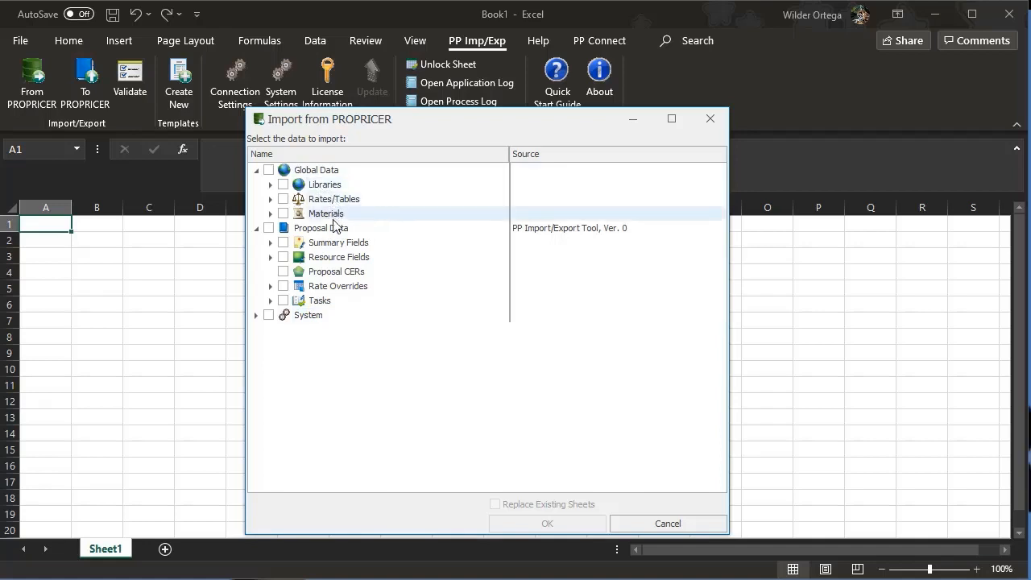
Step: Include the global Travel Rates Escalations in the import, using Tank Travel as the source table
left_click(271, 201)
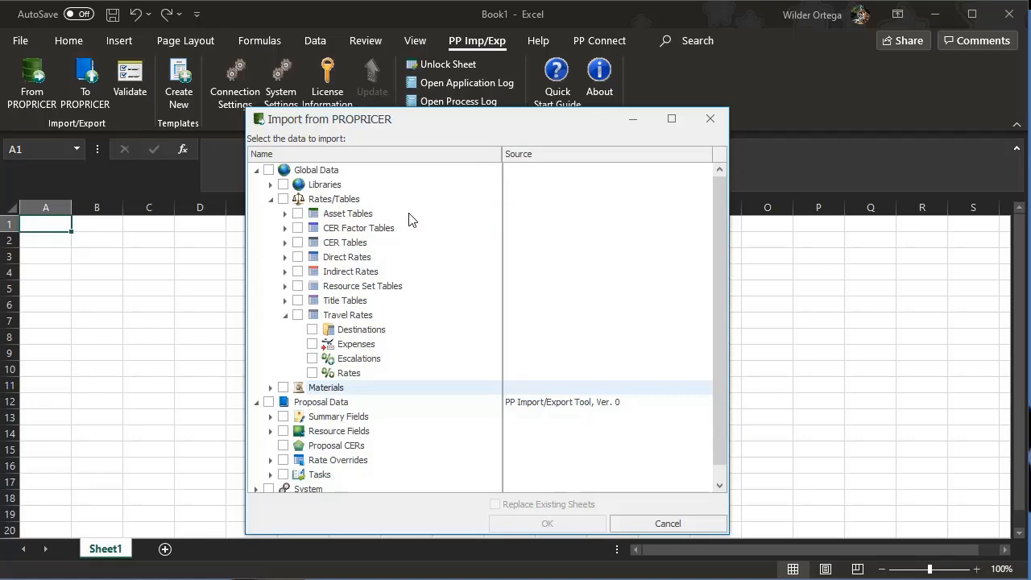
left_click(313, 358)
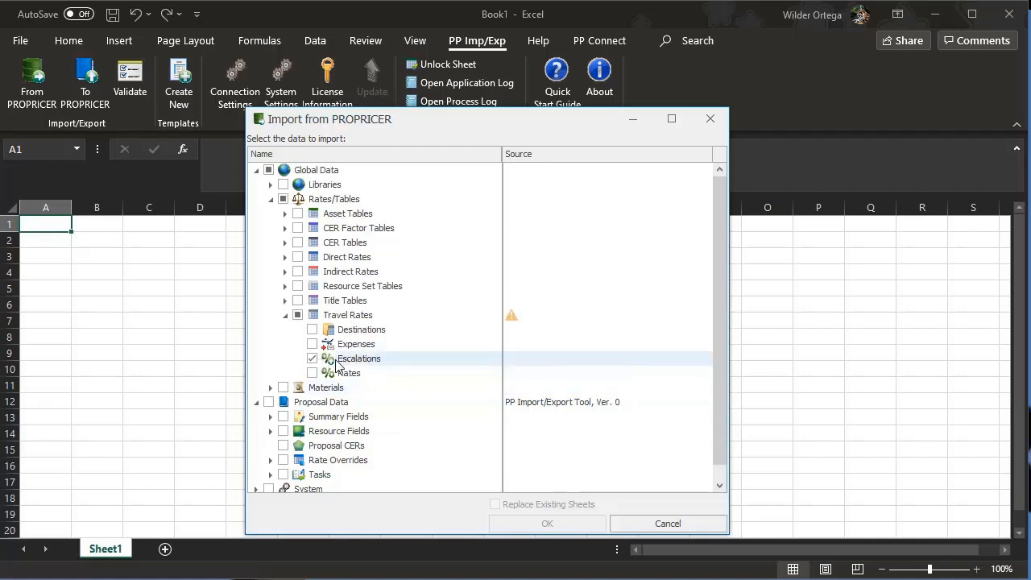
left_click(538, 321)
left_click(545, 352)
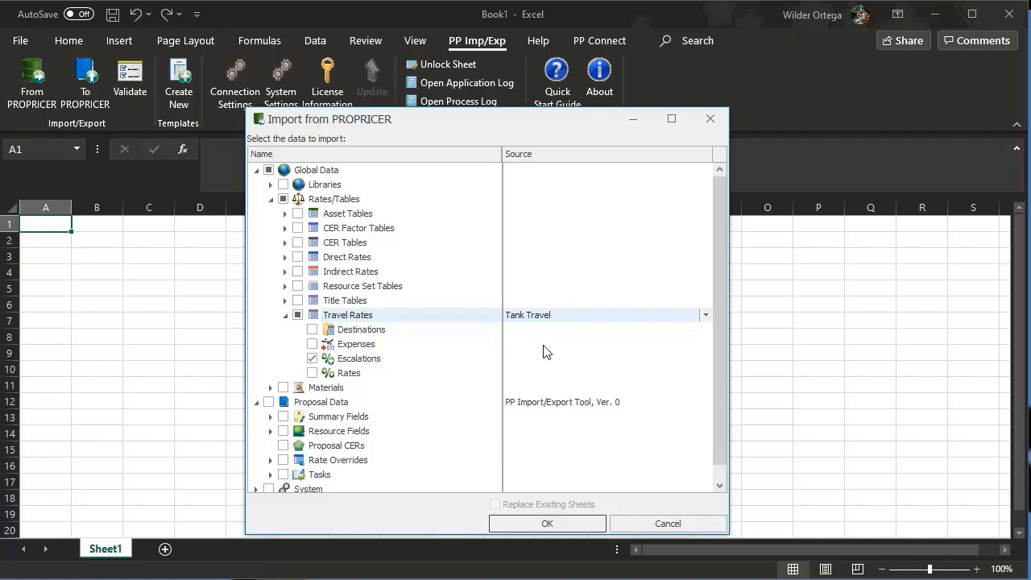
Step: Include the Proposal CERs and the Direct Rates Escalations rate overrides from the proposal data
left_click(305, 404)
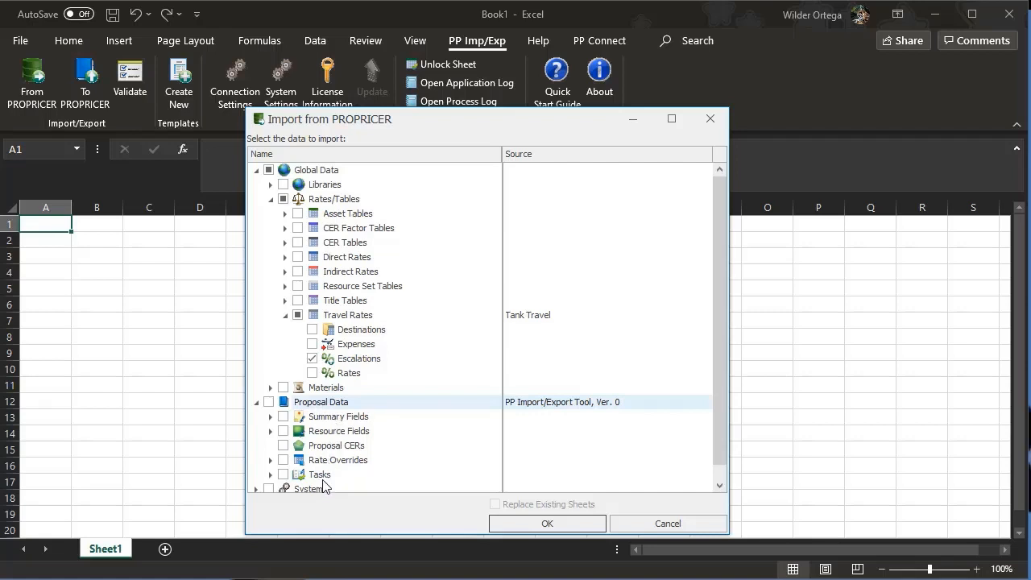
left_click(286, 447)
scroll(348, 448, "down", 1)
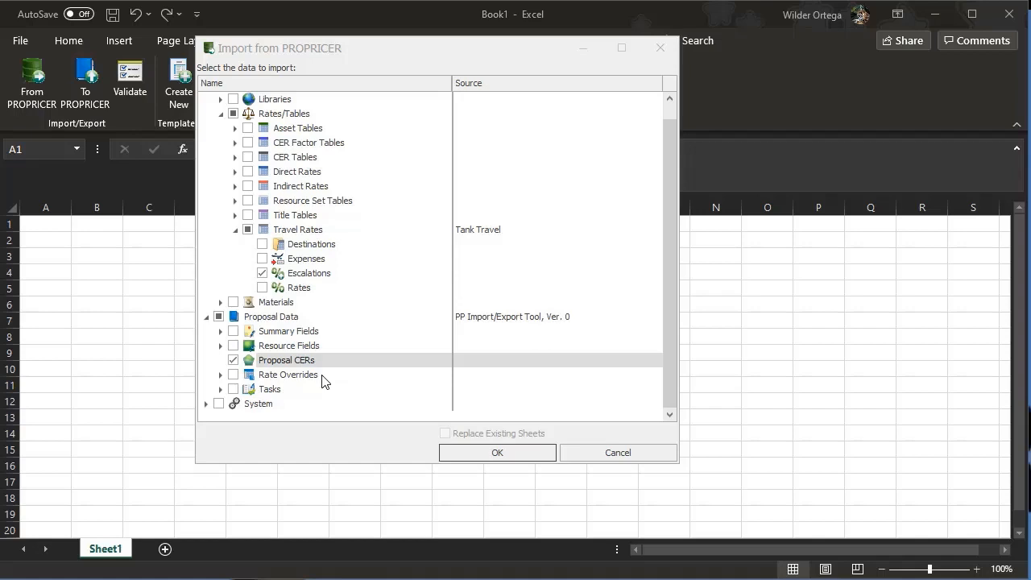
left_click(221, 377)
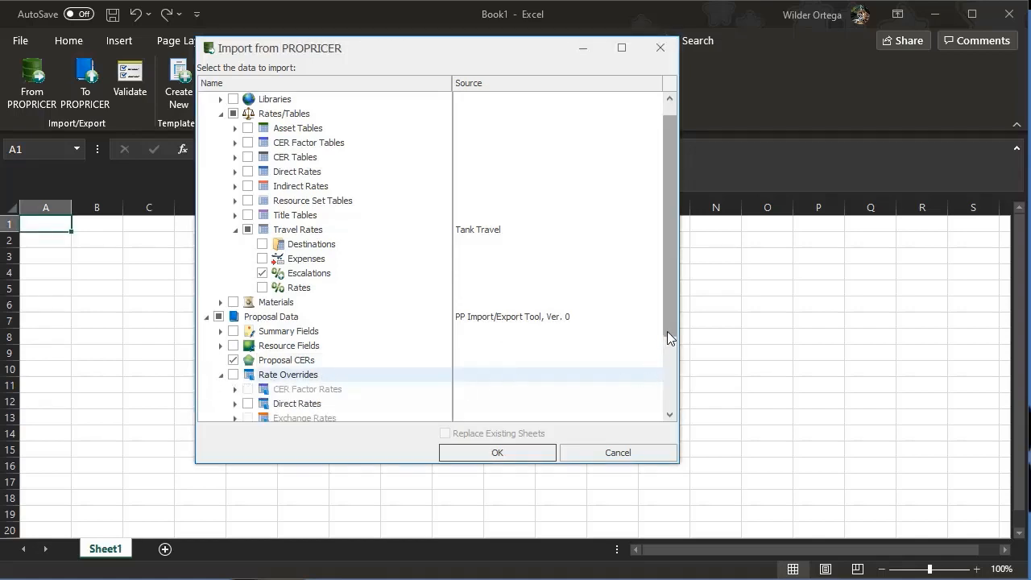
left_click_drag(667, 331, 672, 415)
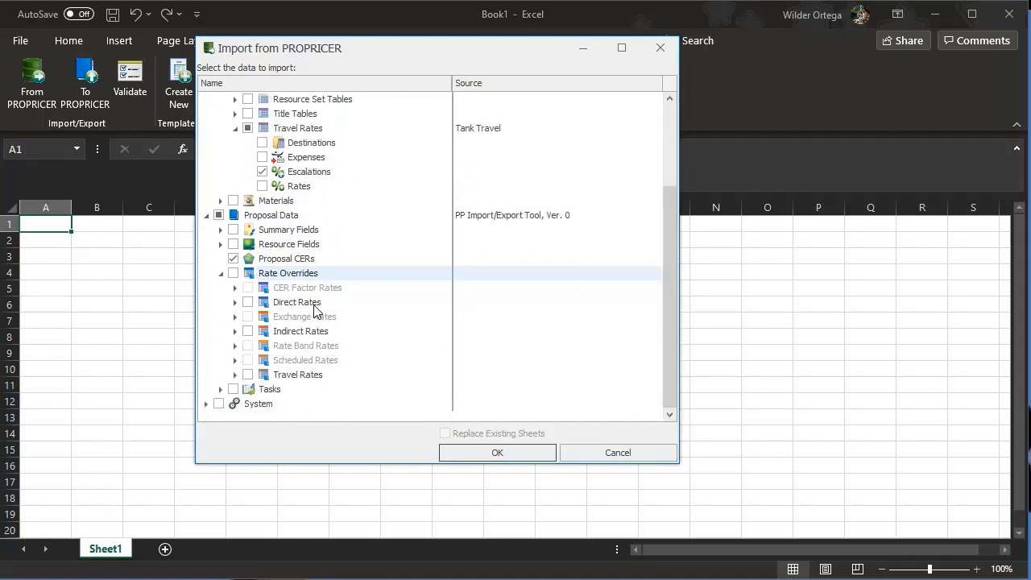
left_click(235, 303)
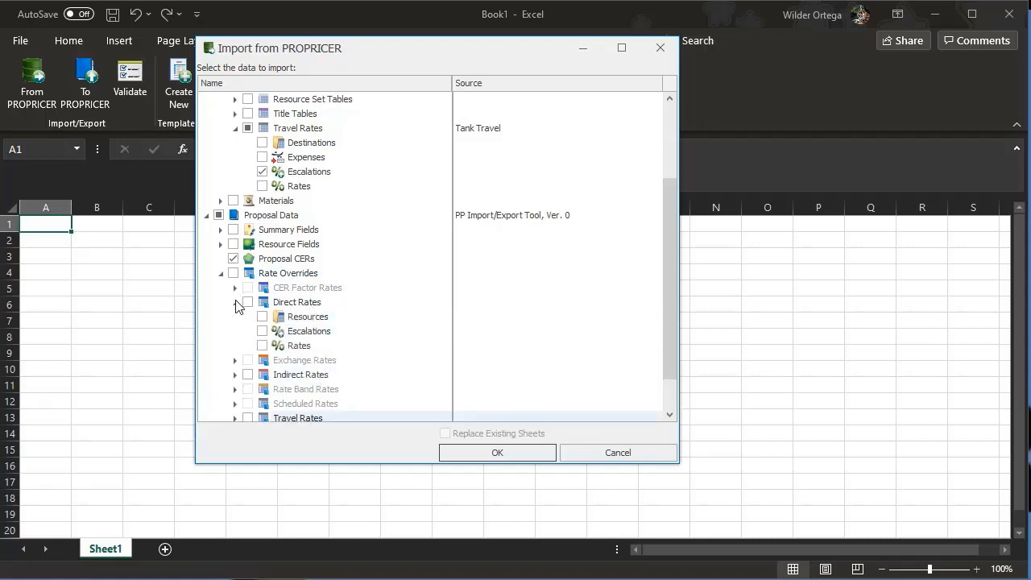
left_click(262, 331)
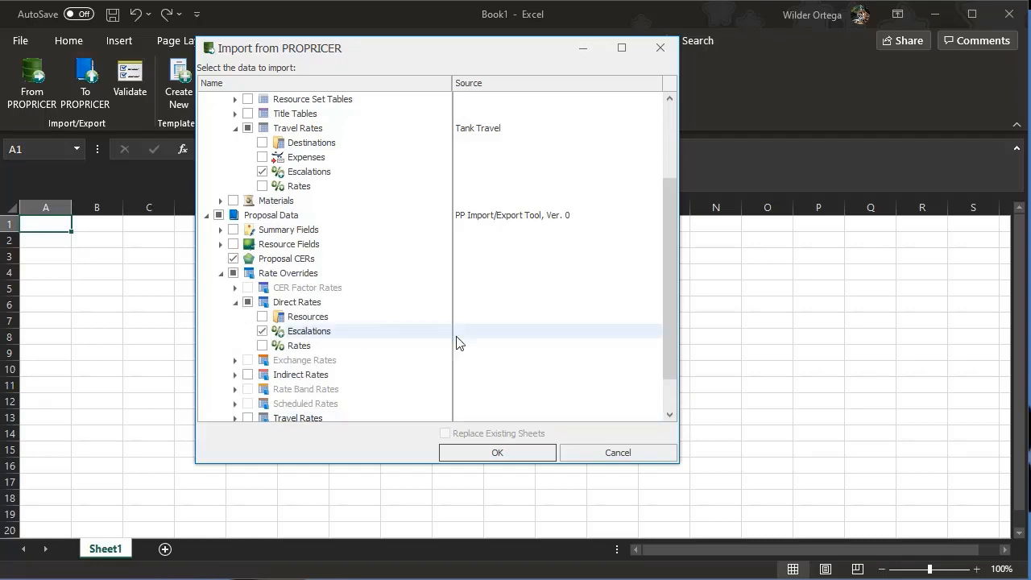
Step: Include the Rates of the Indirect Rates overrides in the proposal data to import
scroll(674, 356, "down", 1)
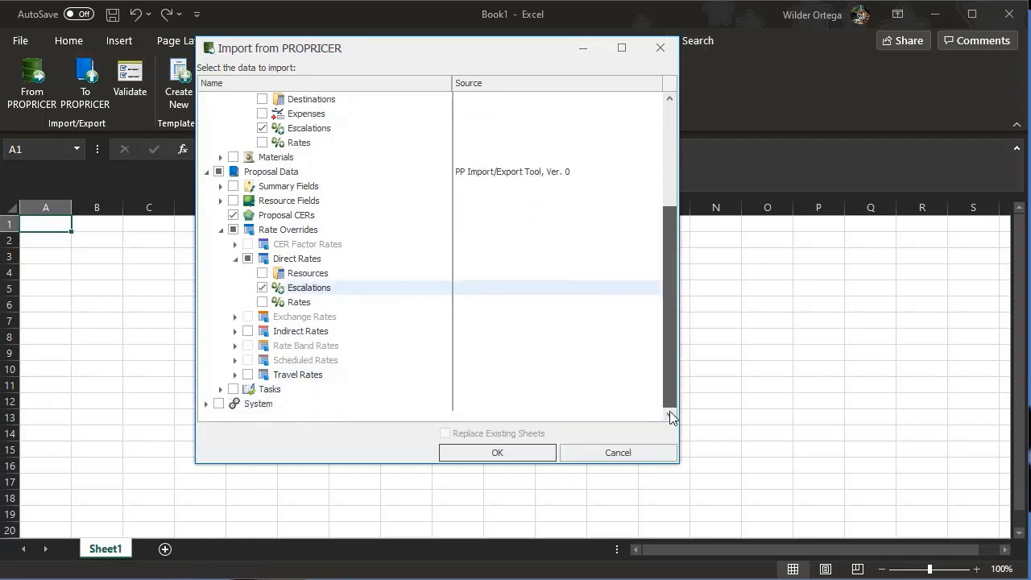
left_click(236, 333)
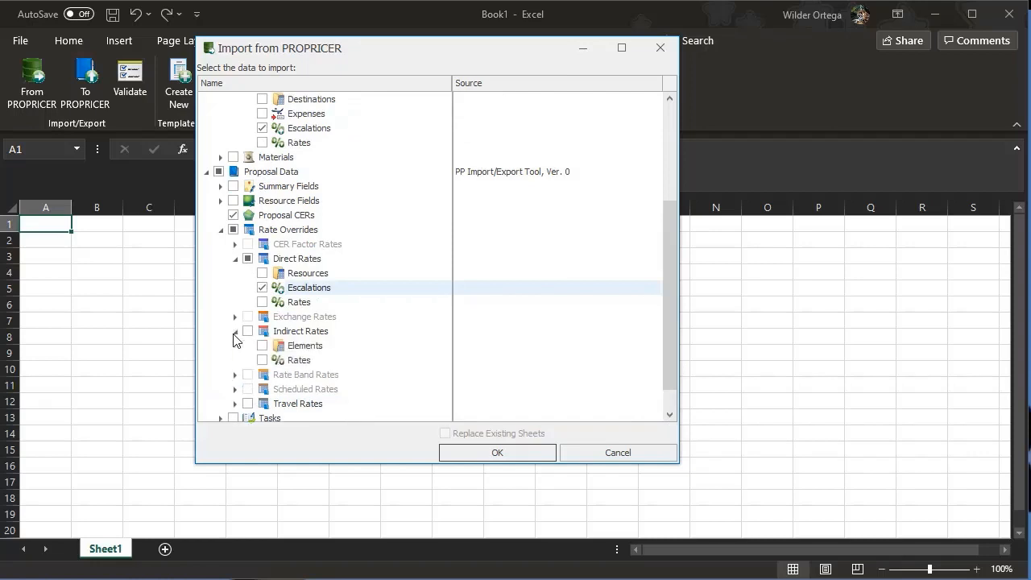
left_click(262, 360)
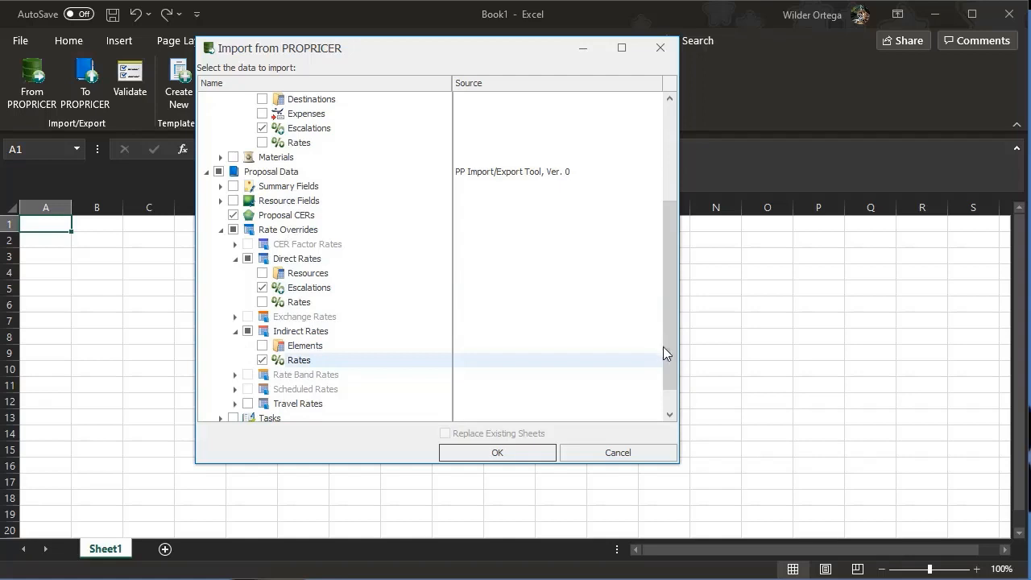
Step: Include the Annual Rates of the CER Factor Tables with Warranty as the source, and run the import
left_click_drag(668, 373, 657, 255)
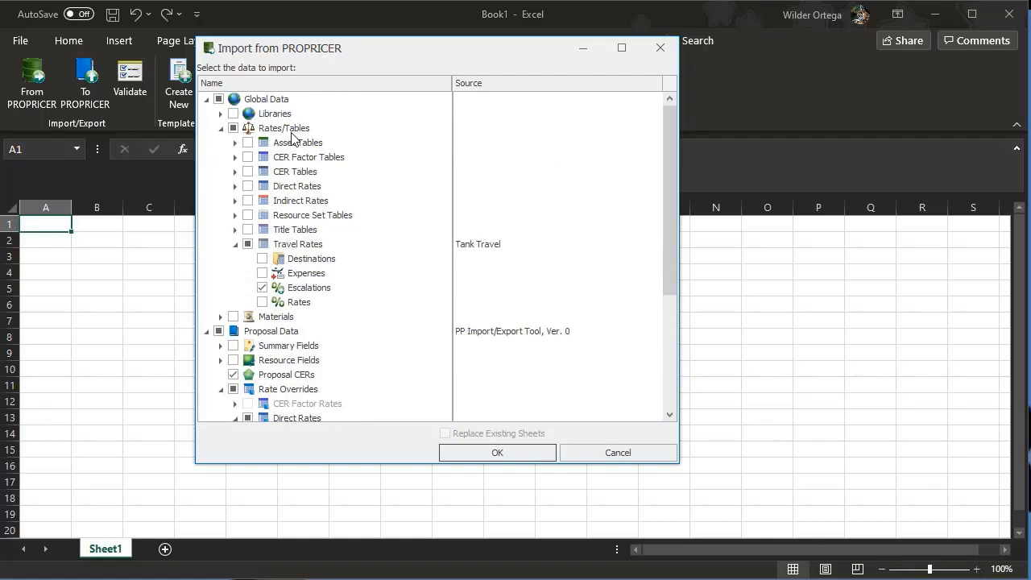
left_click(235, 160)
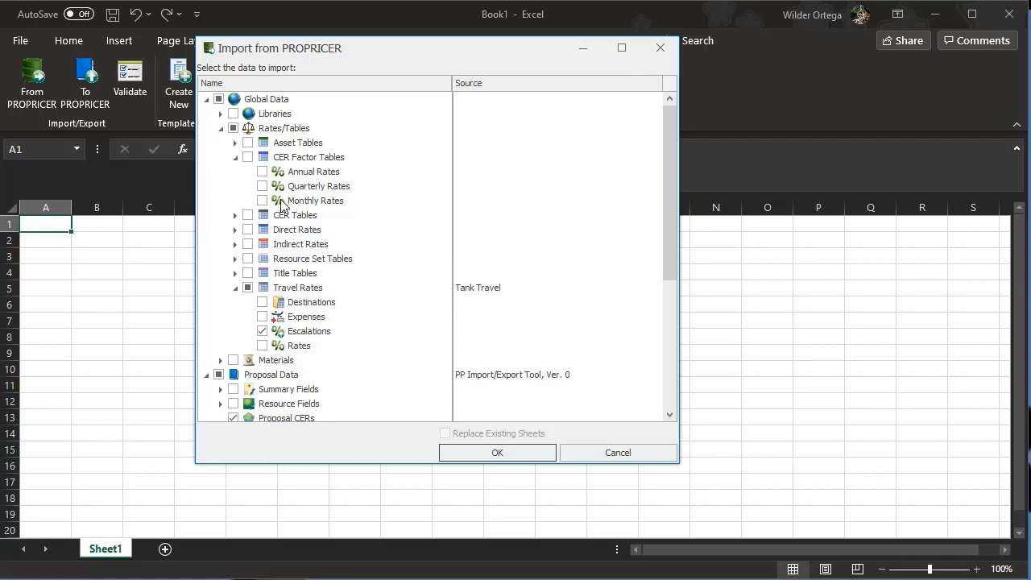
left_click(262, 174)
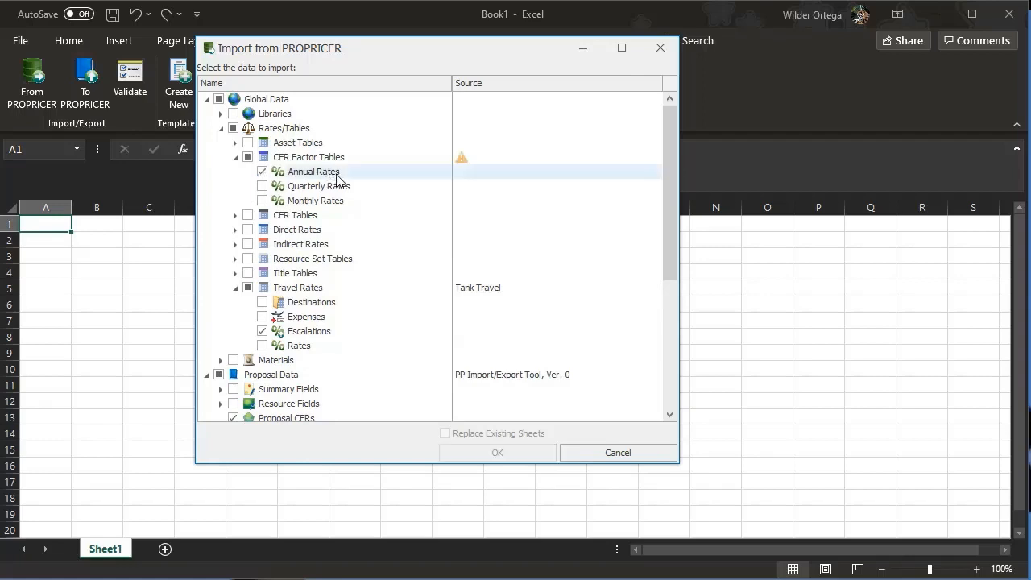
left_click(490, 159)
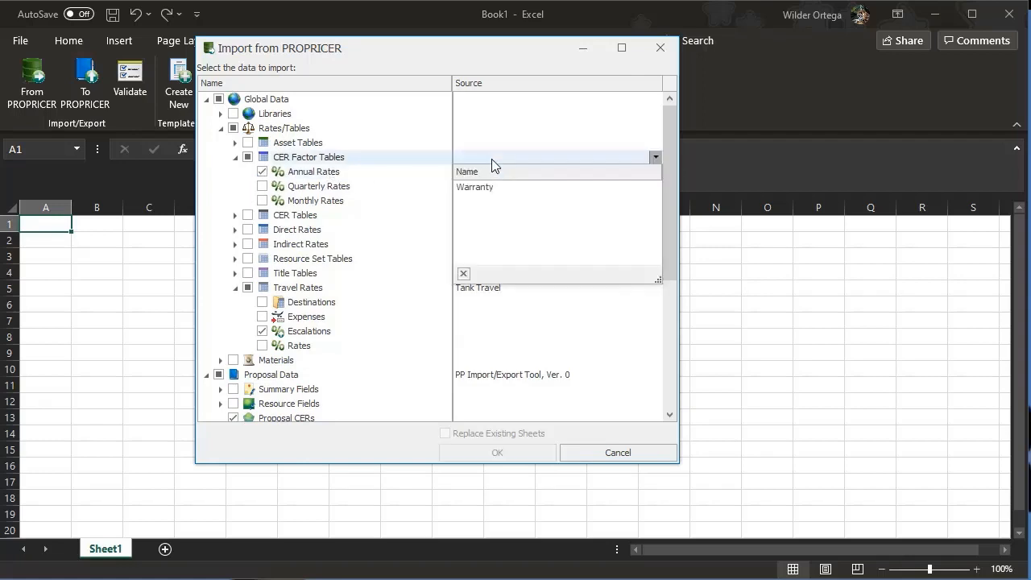
left_click(504, 188)
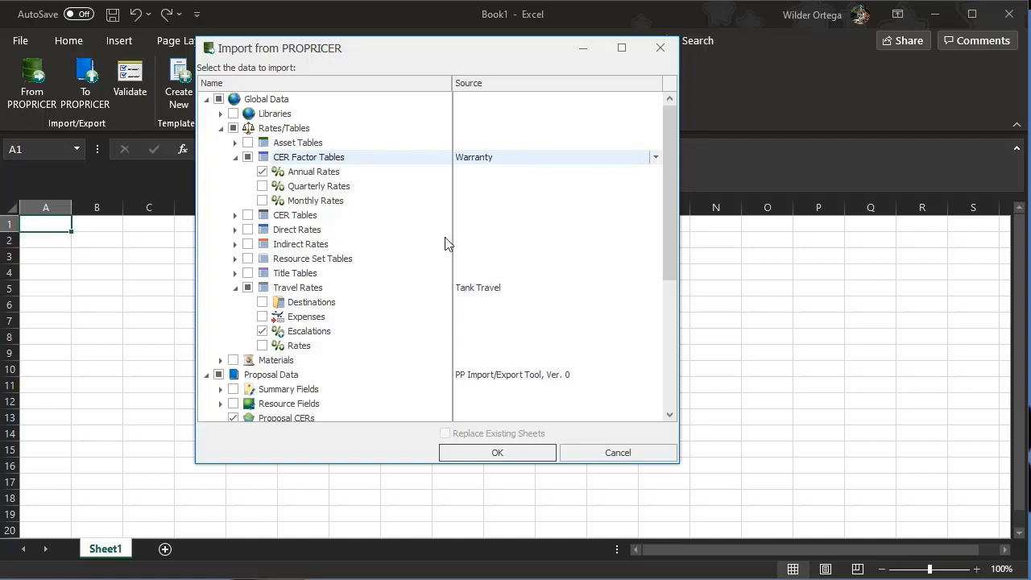
left_click(489, 449)
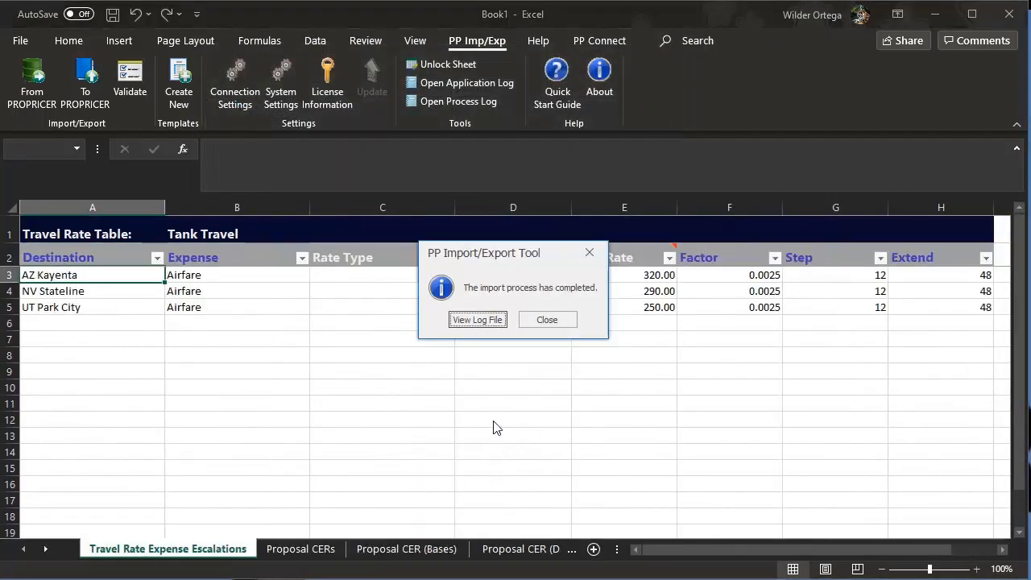
left_click(545, 321)
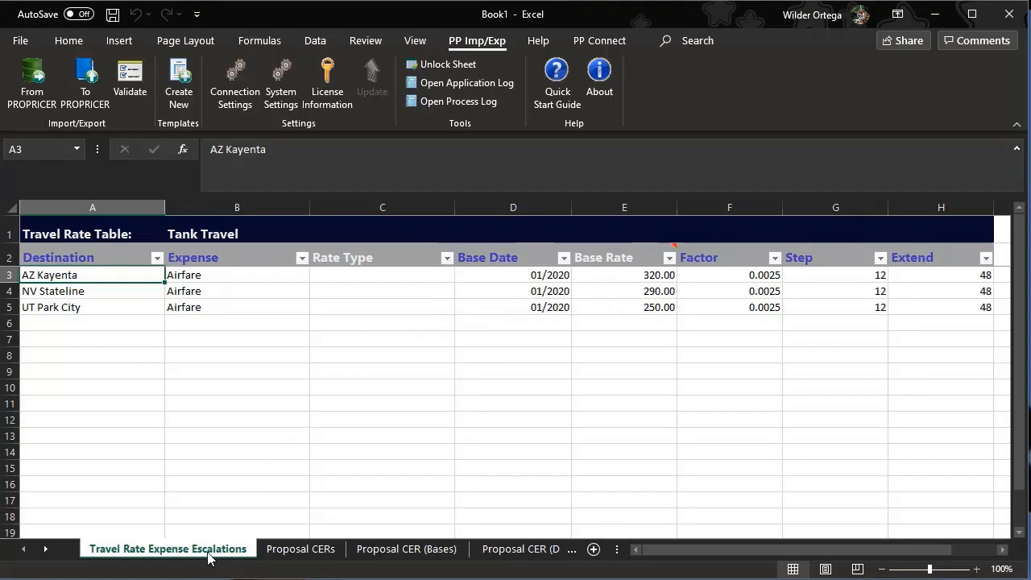
Step: Review the imported Proposal CERs, Bases and Derivatives sheets, including the columns further along the Derivatives sheet
left_click(300, 549)
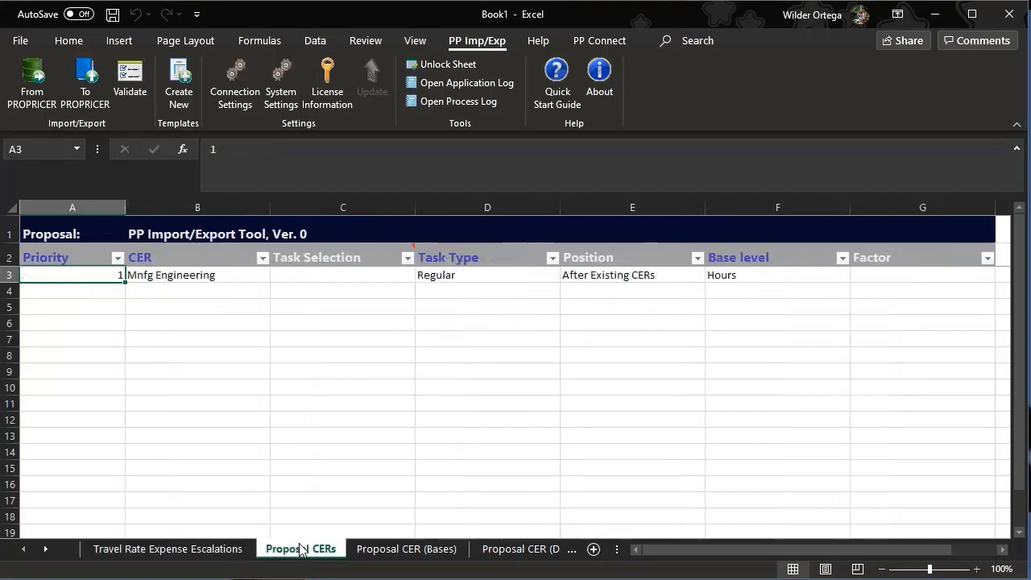
left_click(388, 551)
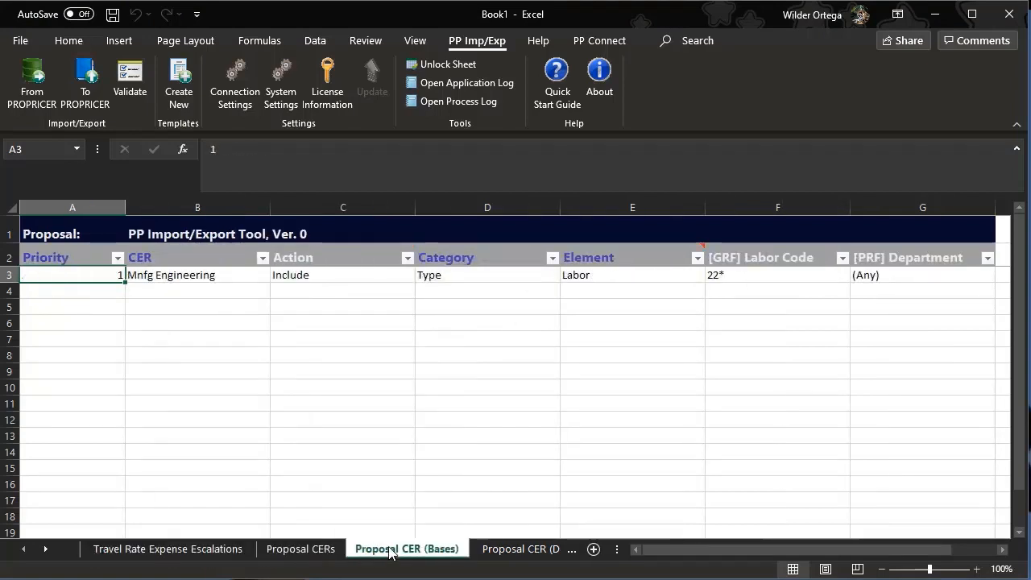
left_click(490, 551)
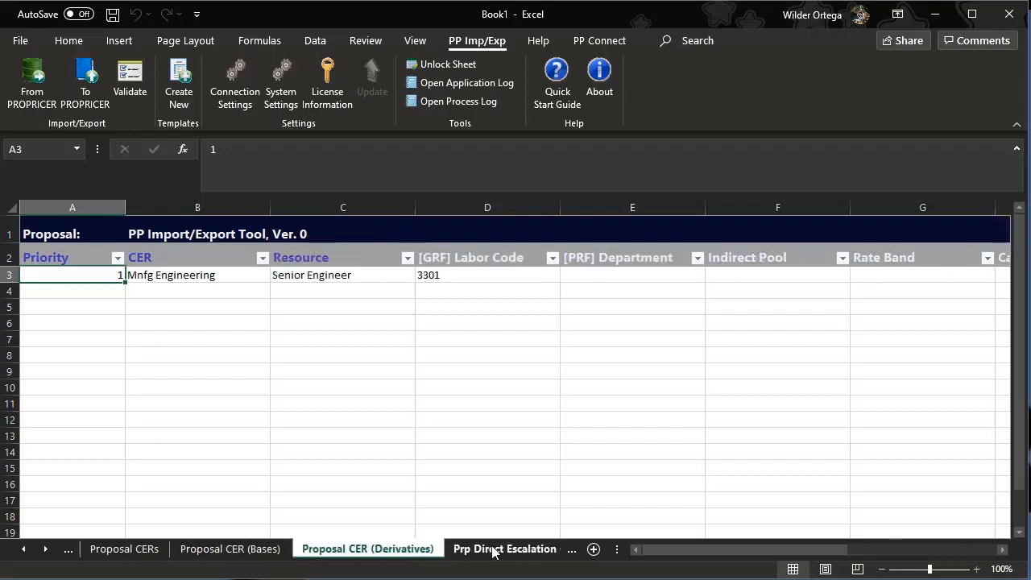
left_click_drag(665, 554, 765, 556)
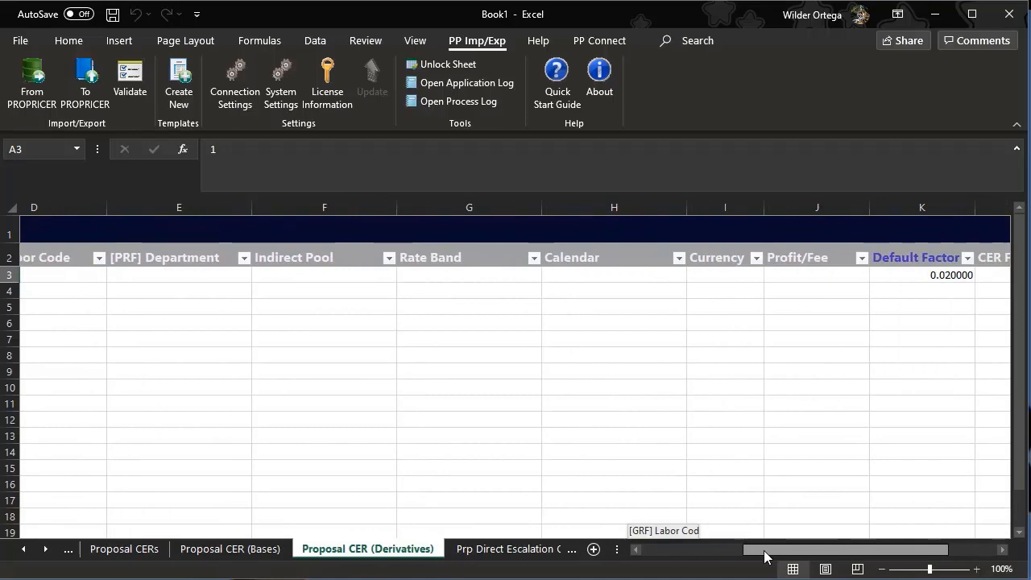
left_click_drag(765, 556, 724, 556)
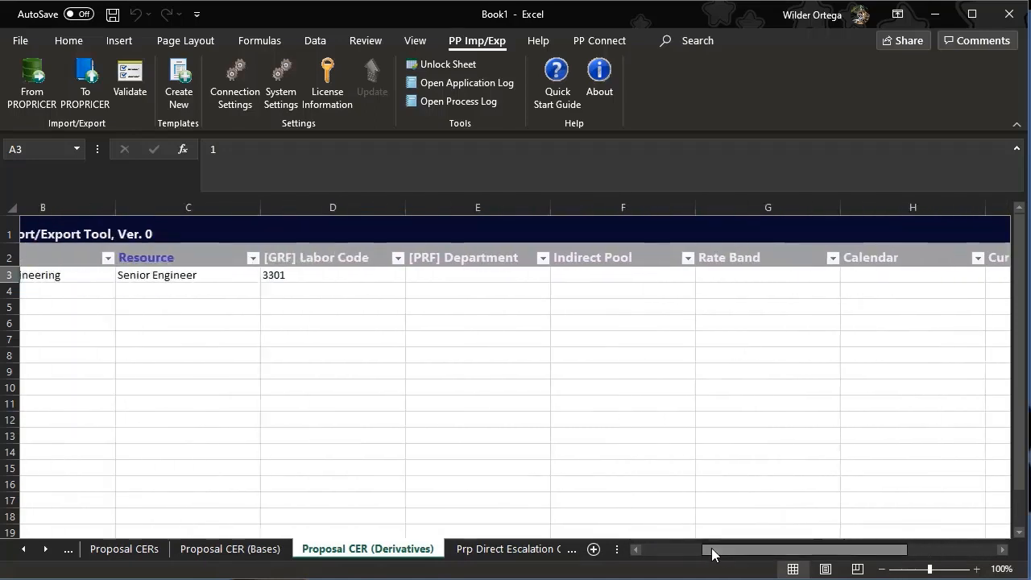
Step: Examine the imported direct escalation override, indirect rate override and annual CER factor sheets
left_click(495, 548)
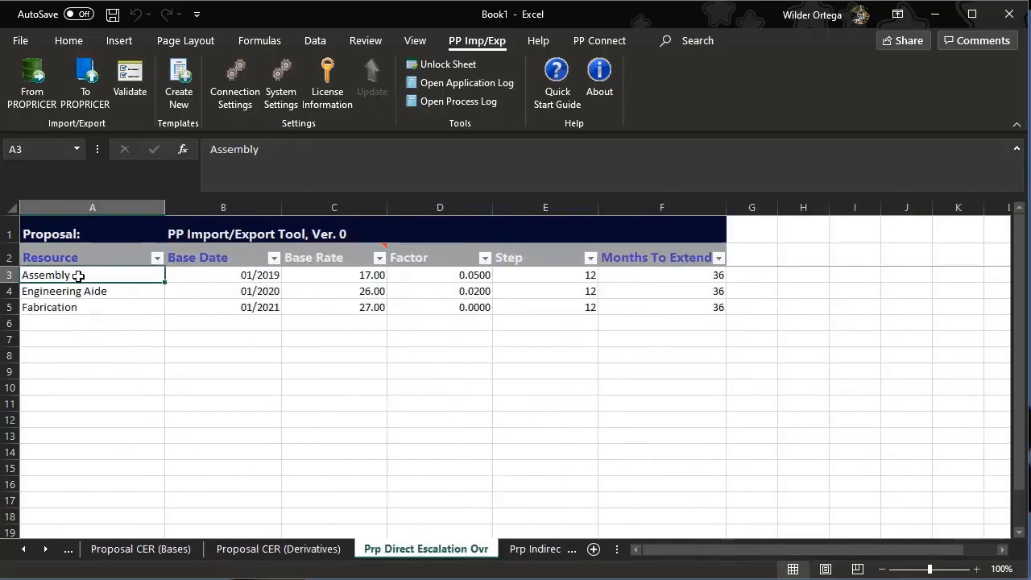
left_click_drag(78, 276, 77, 306)
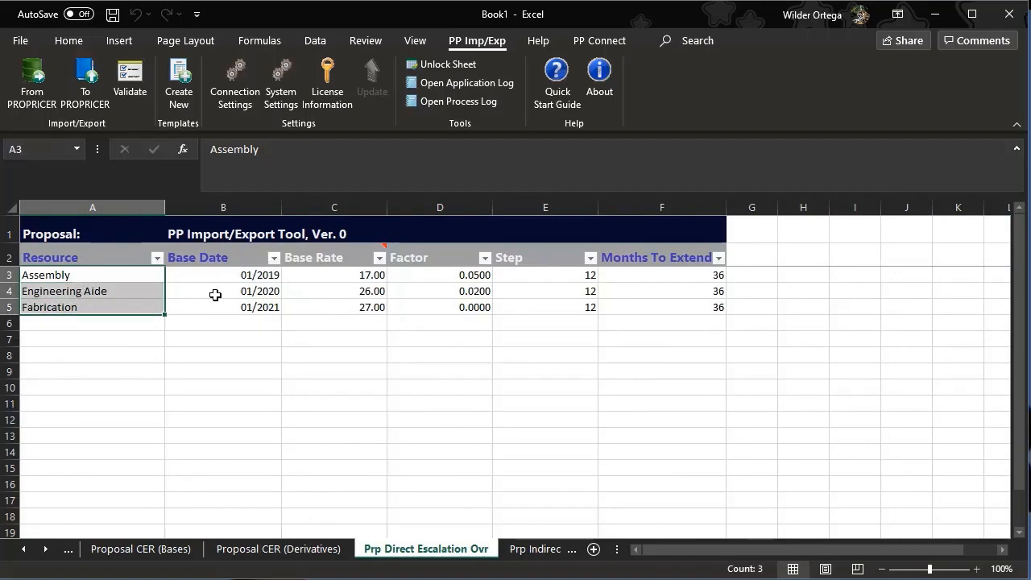
left_click(515, 551)
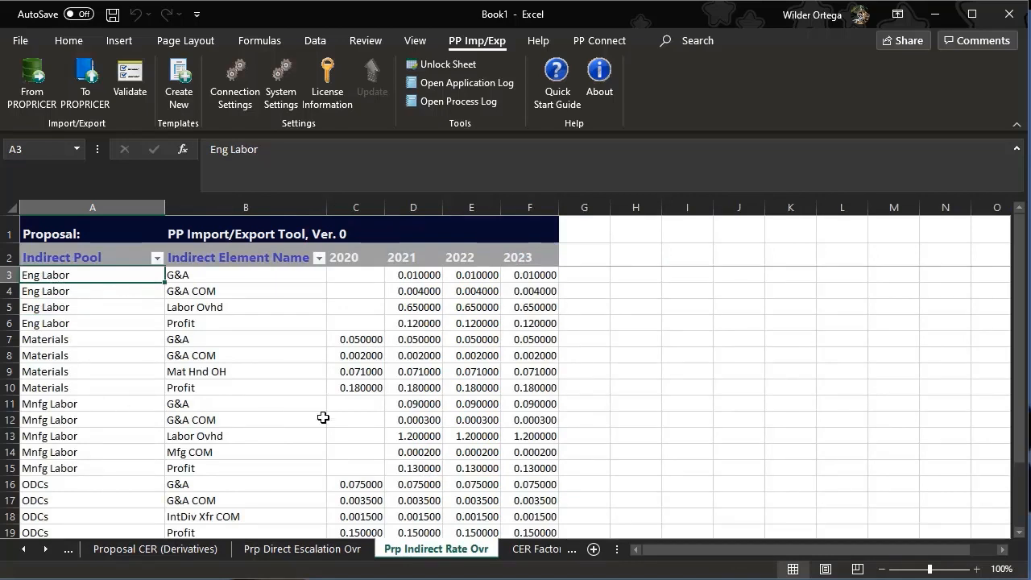
left_click(531, 550)
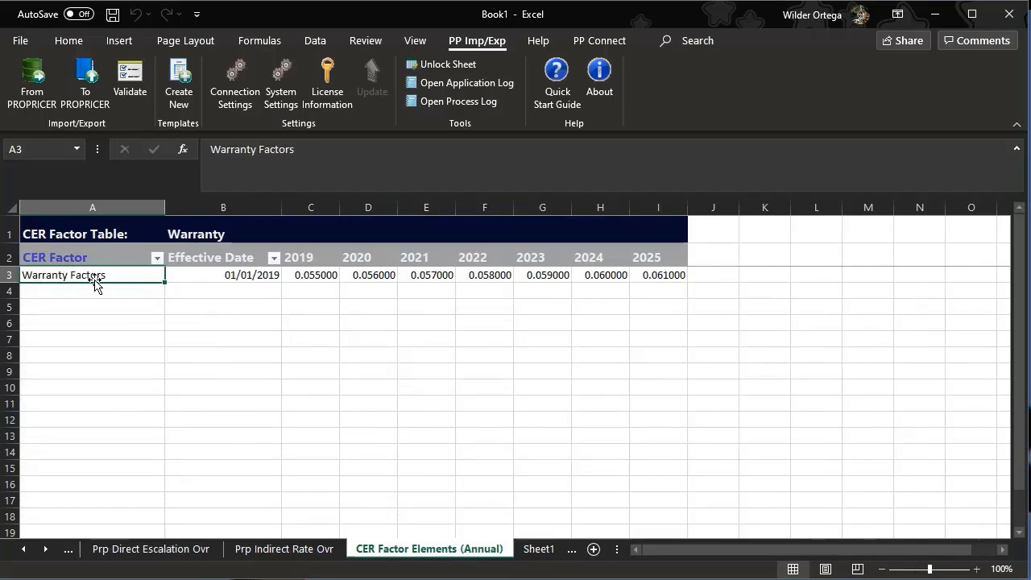
left_click(218, 279)
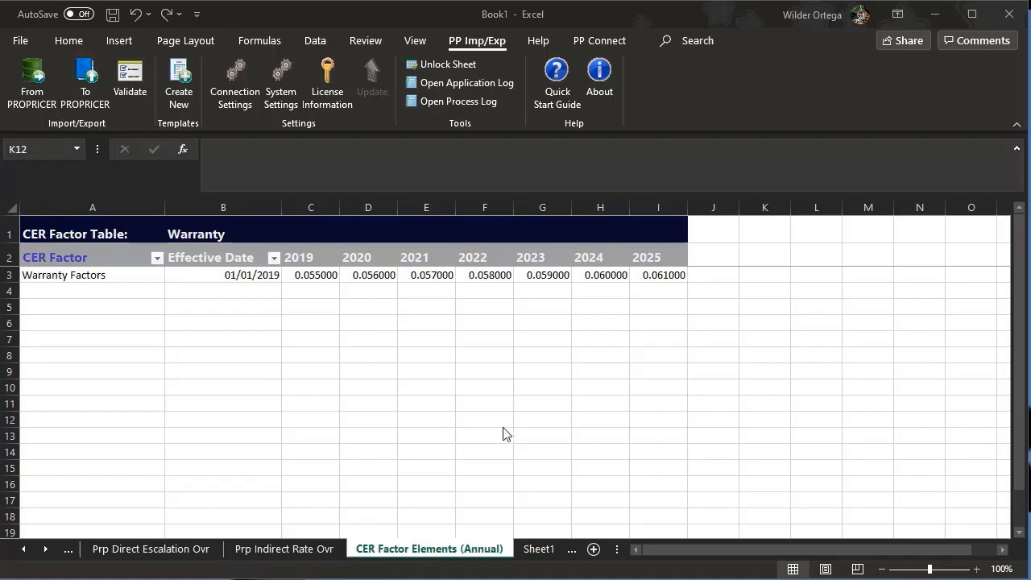
left_click(166, 551)
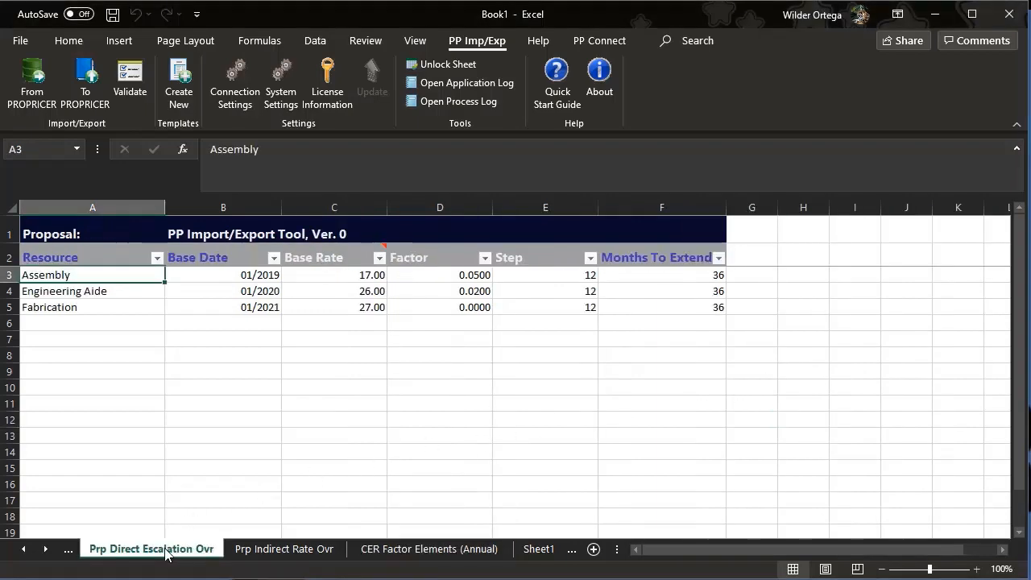
left_click(271, 552)
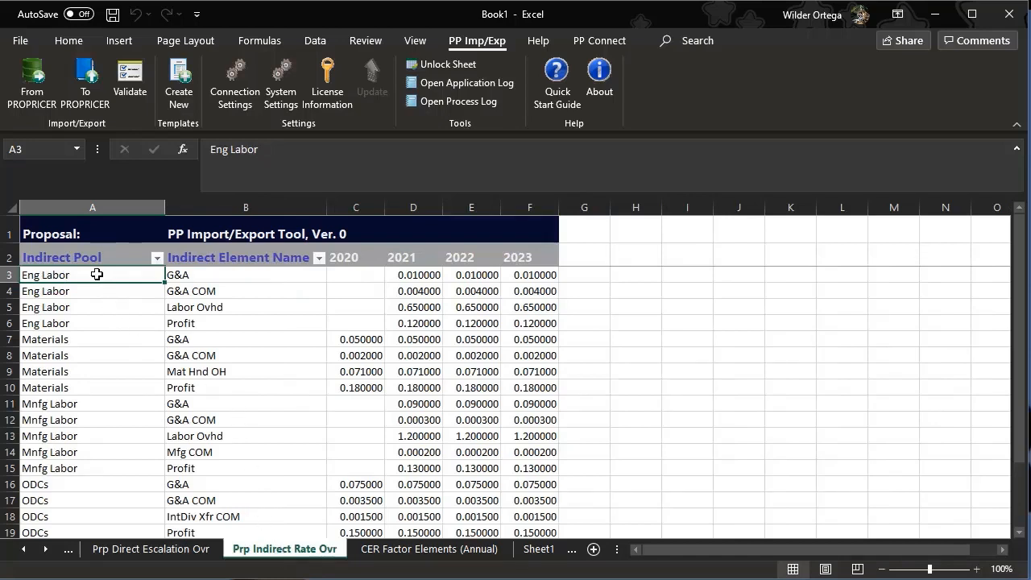
Step: Examine the sorting and filtering options of the Indirect Pool column, including its text filters, and keep all pools selected
left_click(158, 259)
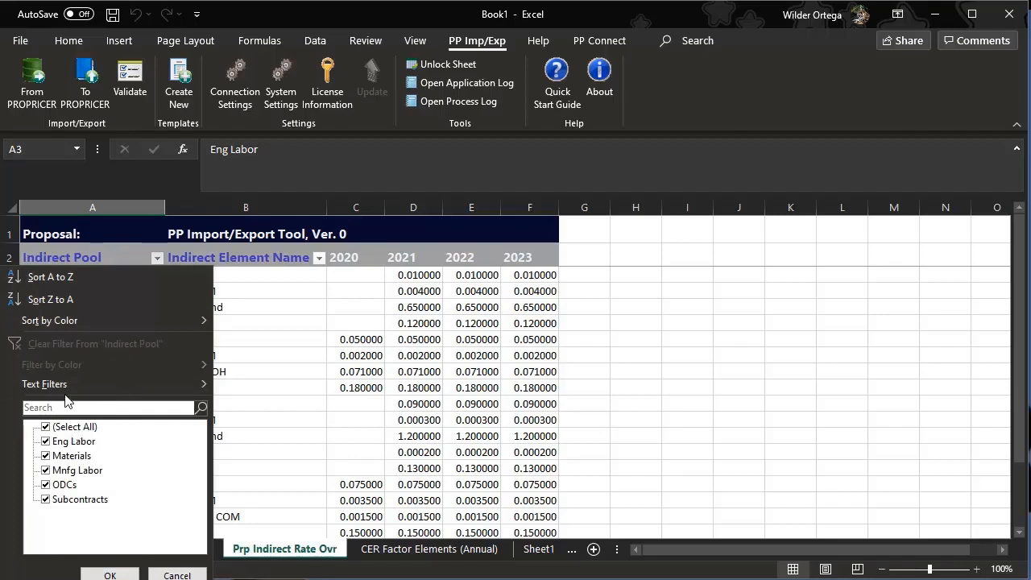
mouse_move(64, 390)
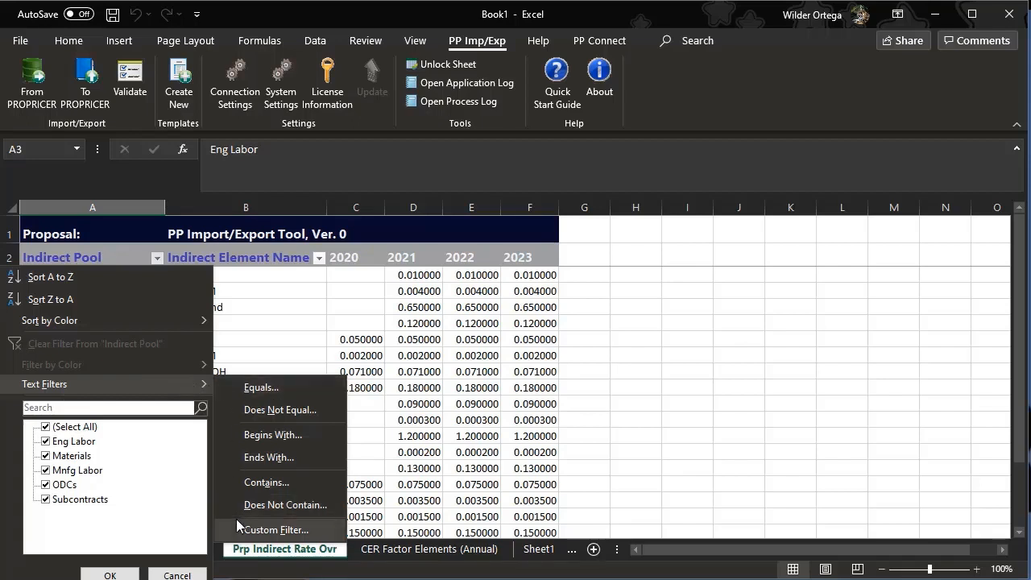
mouse_move(111, 326)
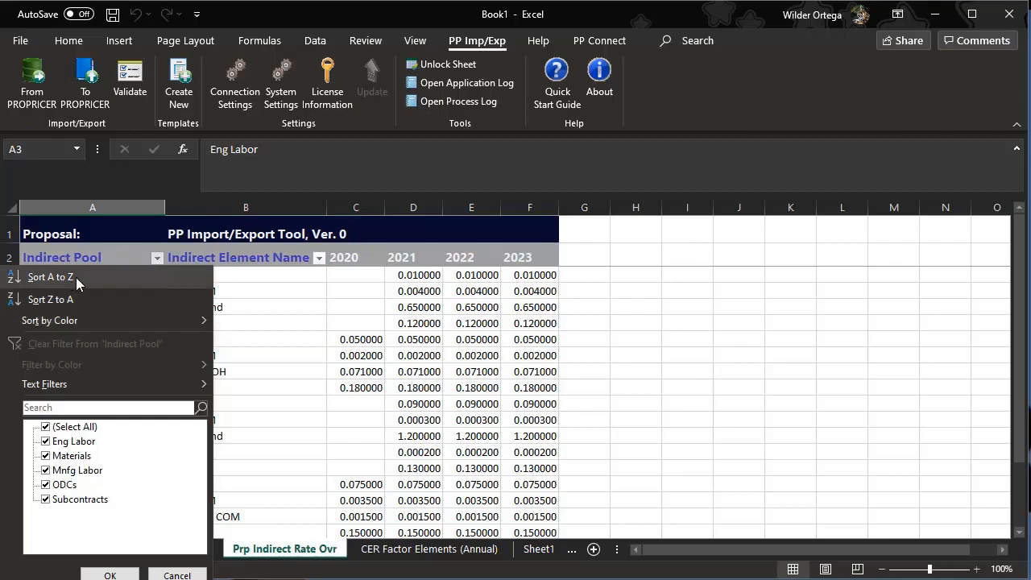
left_click(109, 575)
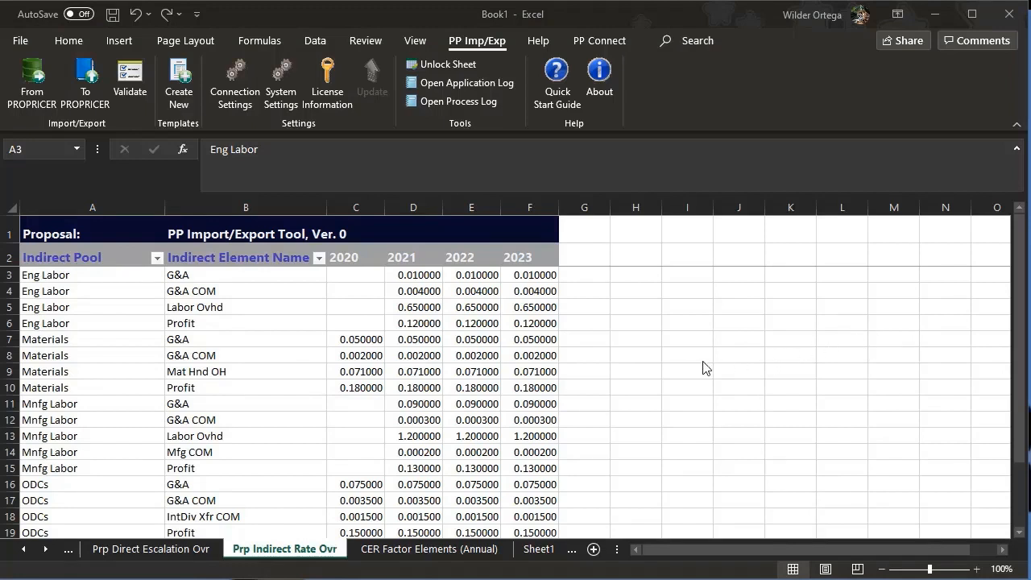
left_click(676, 549)
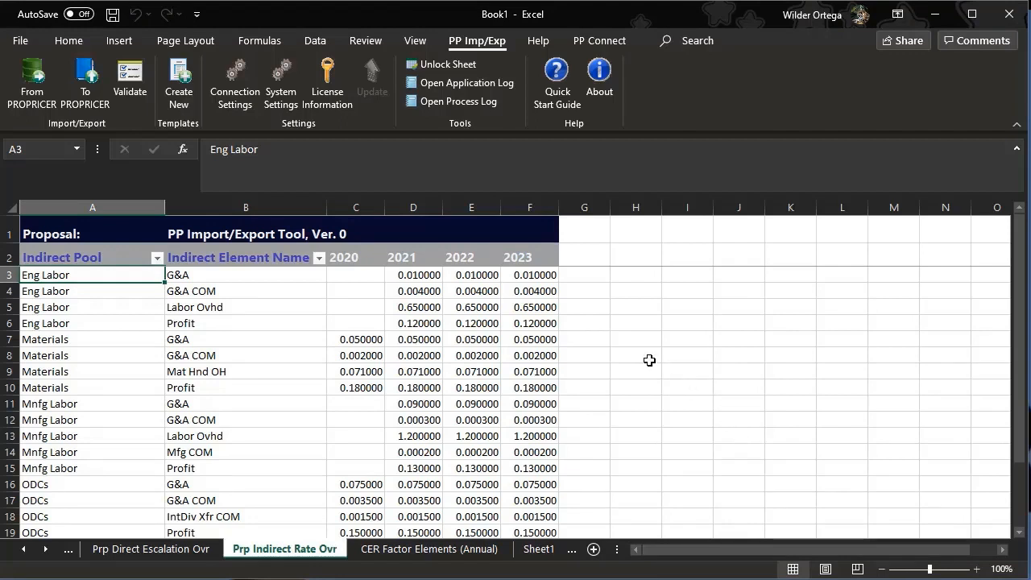
Step: Log in for another import from PROPRICER and include the Escalations and Rates of the global Direct Rates
left_click(25, 91)
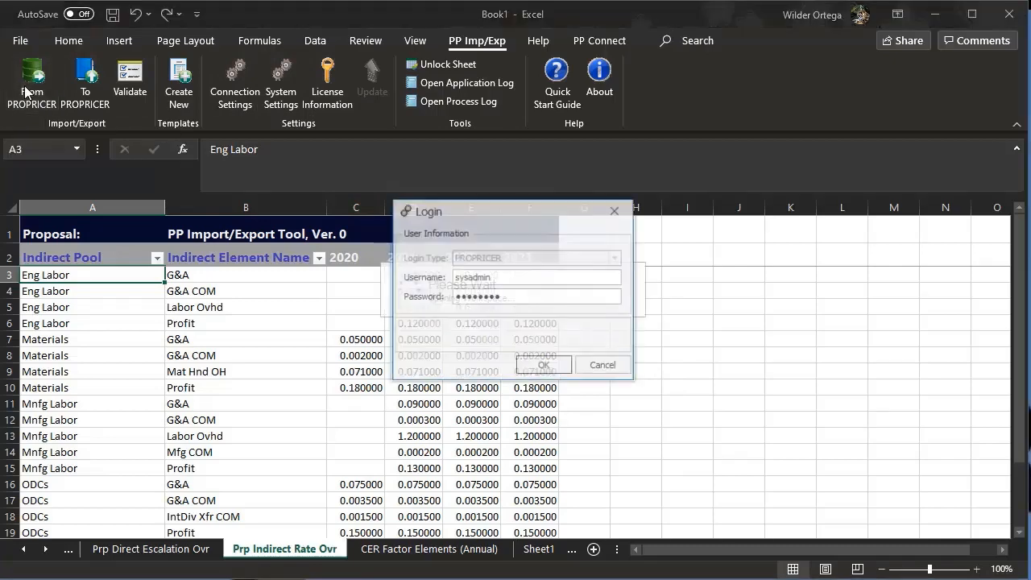
left_click(528, 367)
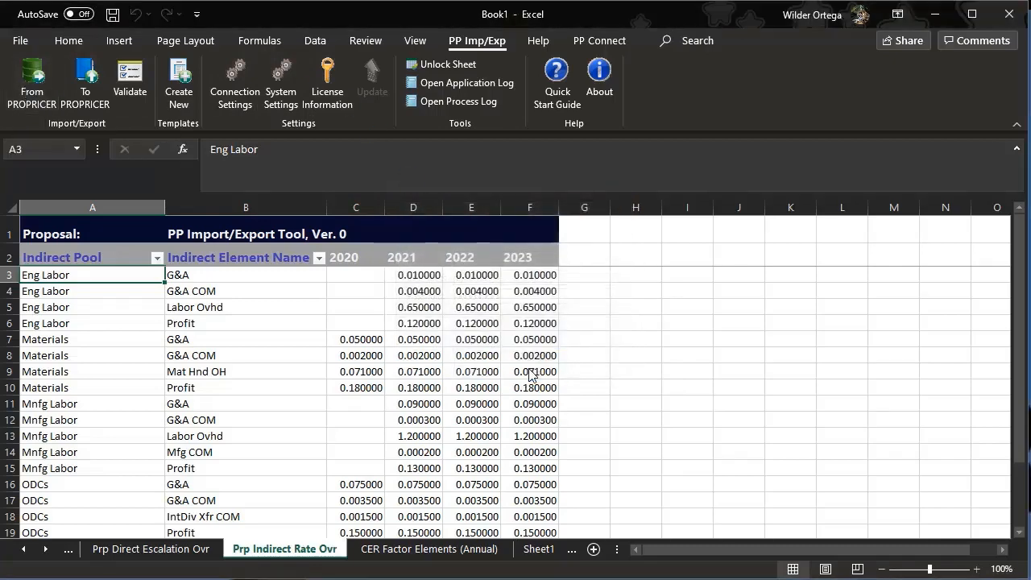
left_click_drag(708, 72, 417, 54)
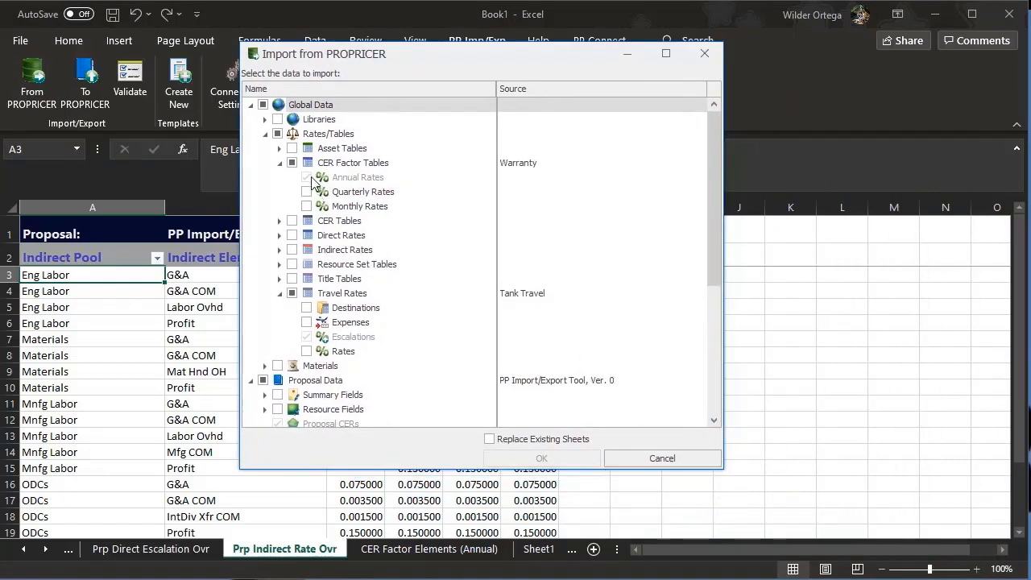
left_click(281, 235)
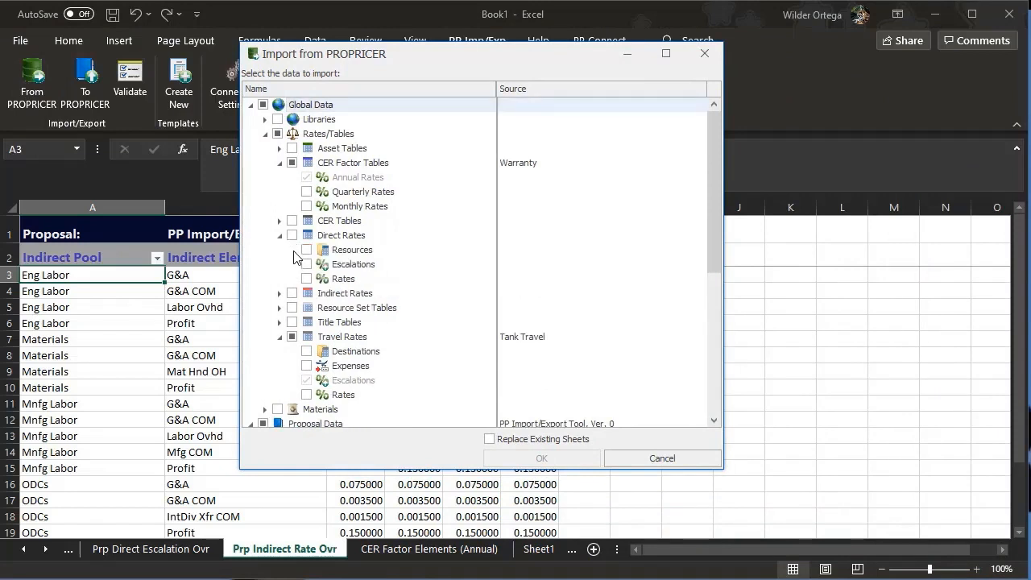
left_click(306, 266)
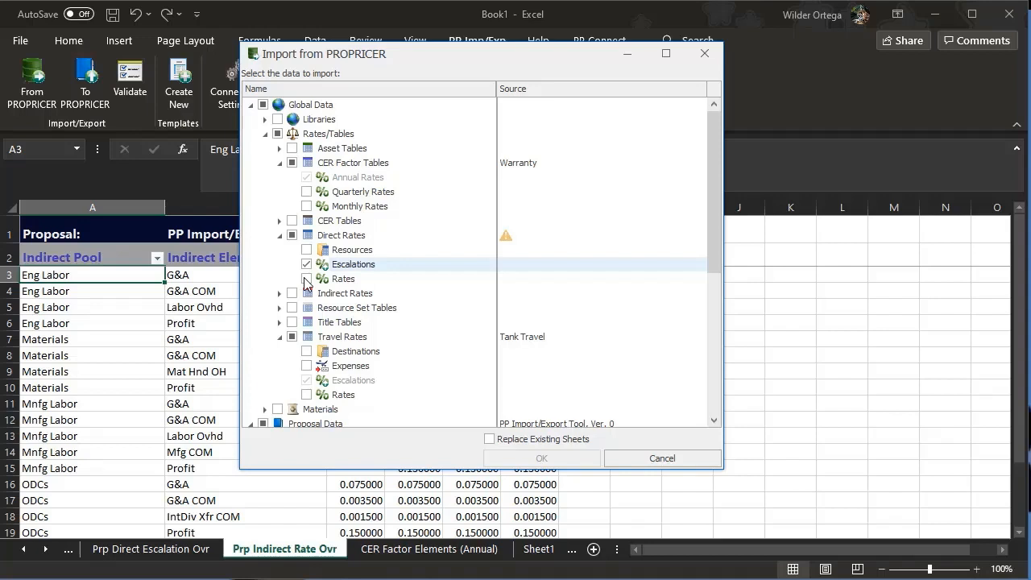
left_click(306, 279)
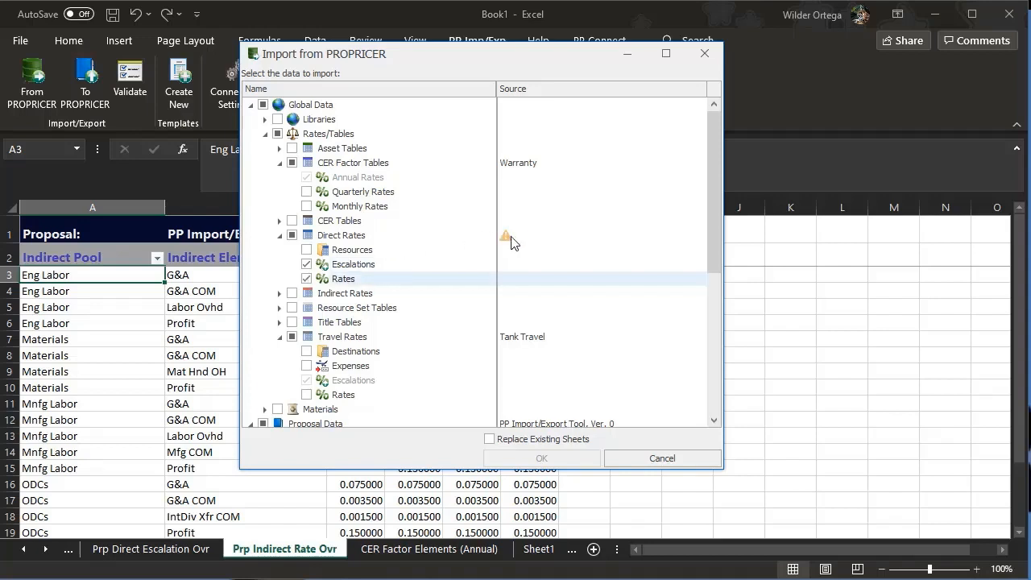
Step: Choose Tank Directs as the source for the Direct Rates and run the import
left_click(536, 242)
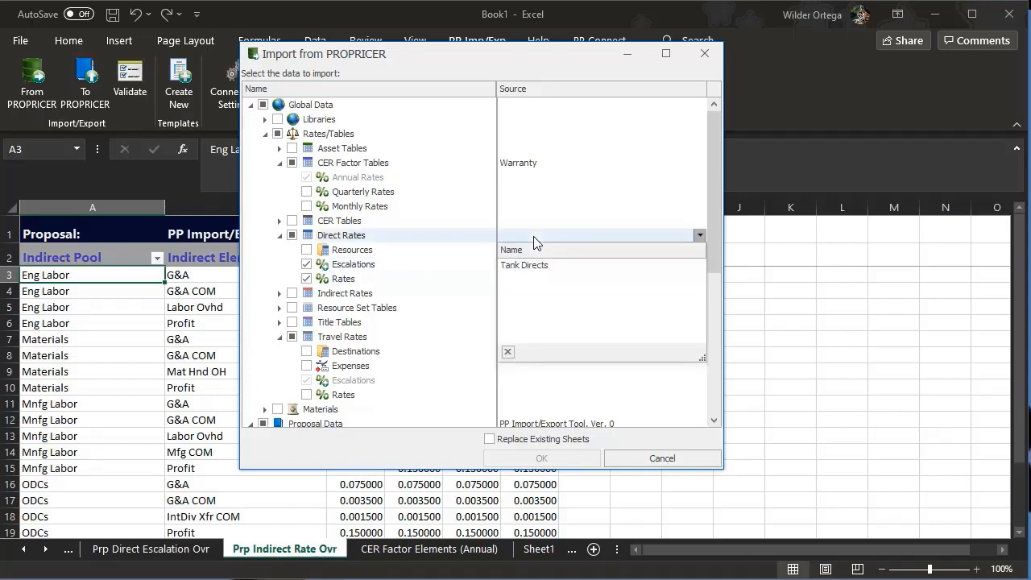
left_click(544, 266)
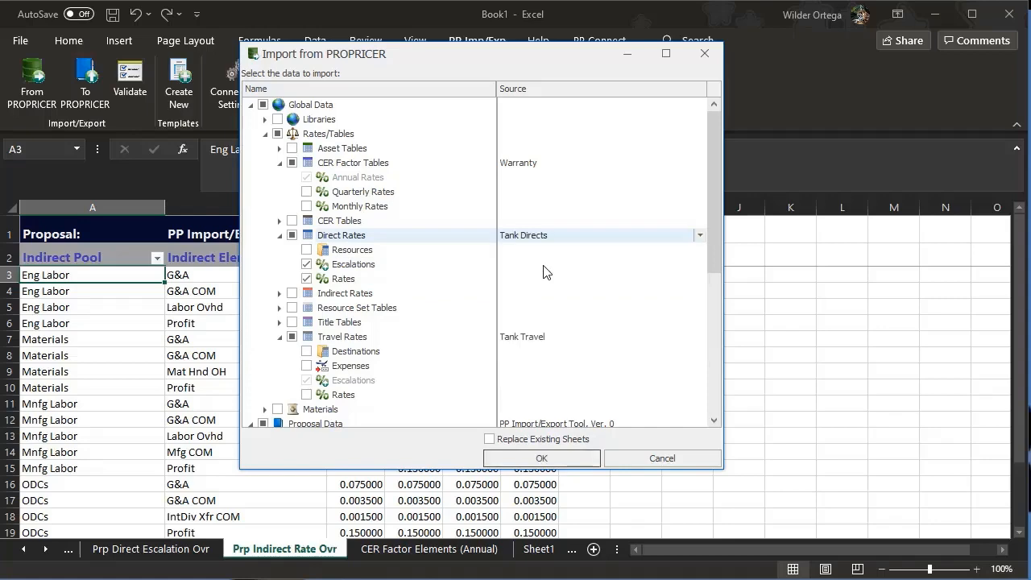
left_click(532, 458)
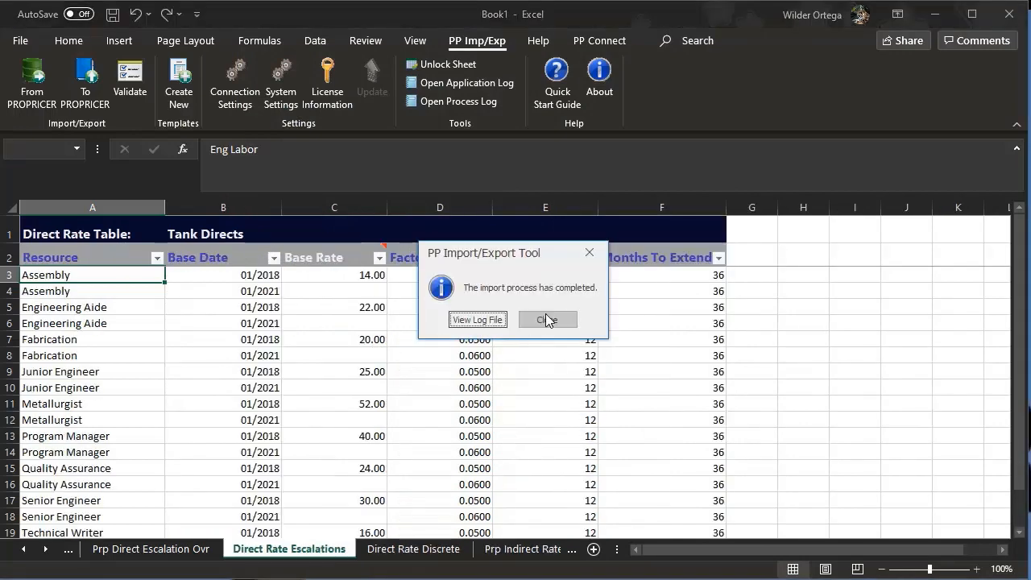
left_click(546, 320)
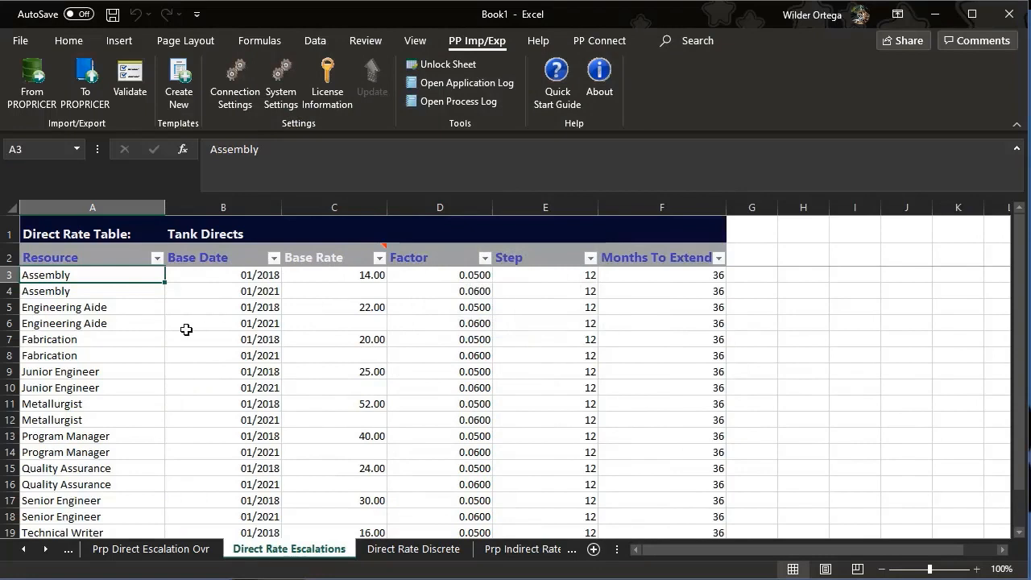
Step: Examine the resources on the Direct Rate Escalations sheet and the 2034 Assembly rates on the Direct Rate Discrete sheet
left_click_drag(87, 274, 122, 513)
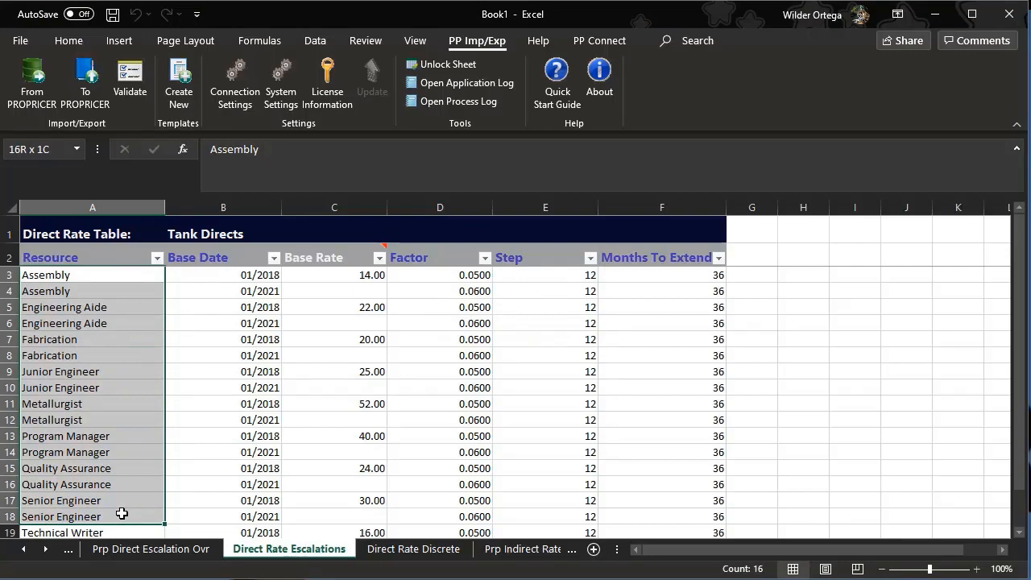
left_click_drag(121, 513, 122, 514)
left_click(395, 549)
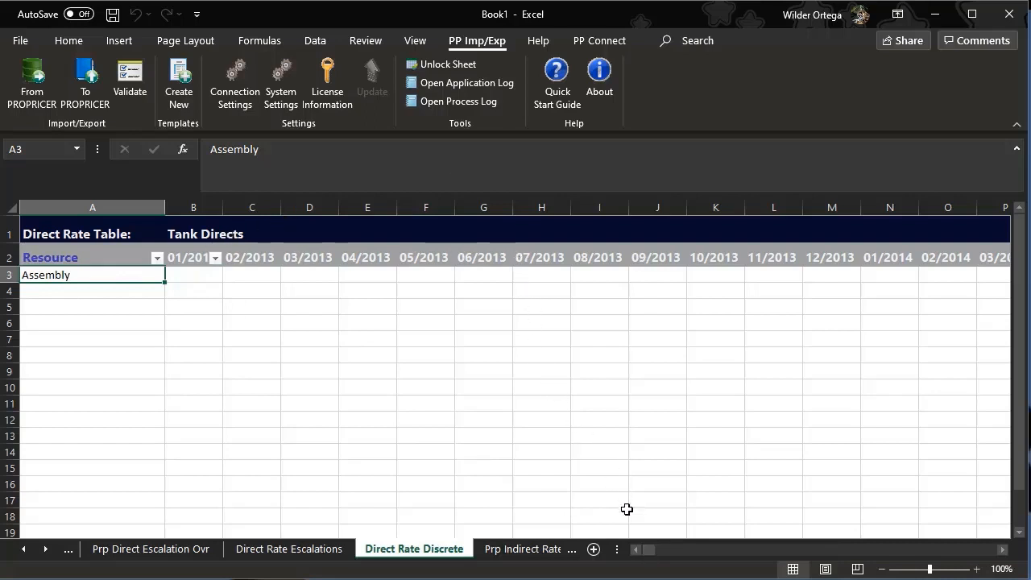
left_click_drag(650, 550, 773, 551)
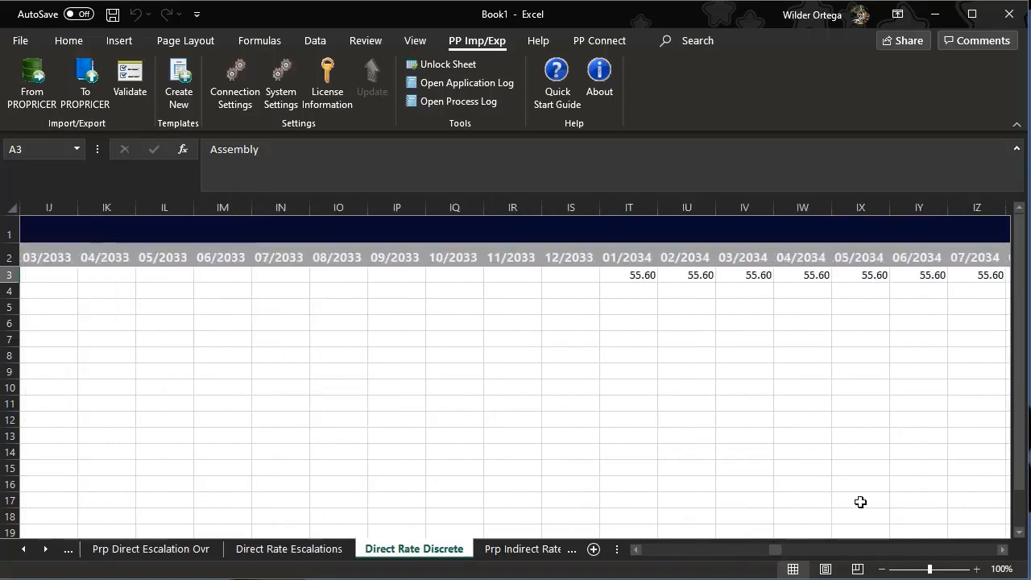
left_click(1001, 550)
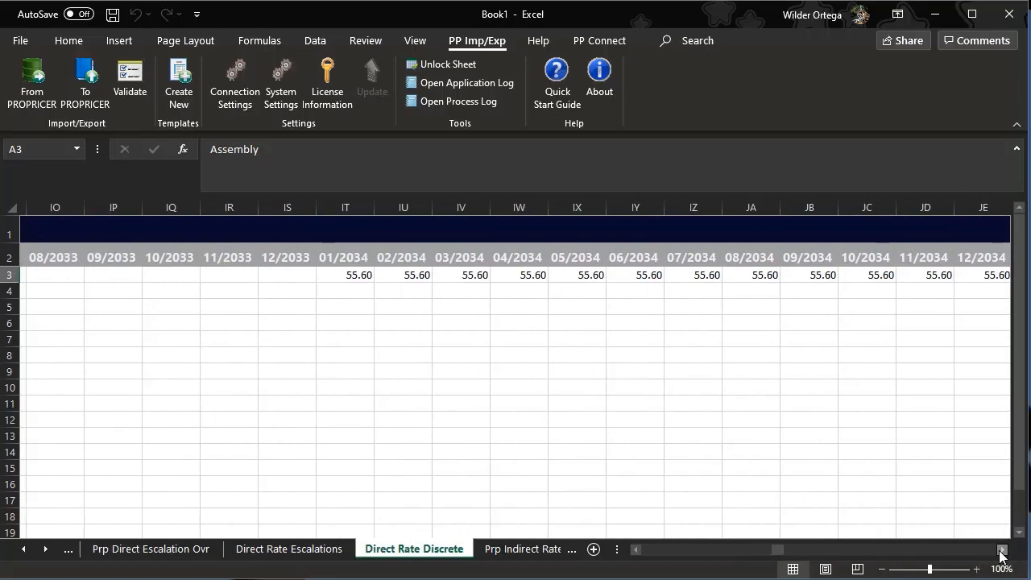
left_click_drag(205, 277, 856, 277)
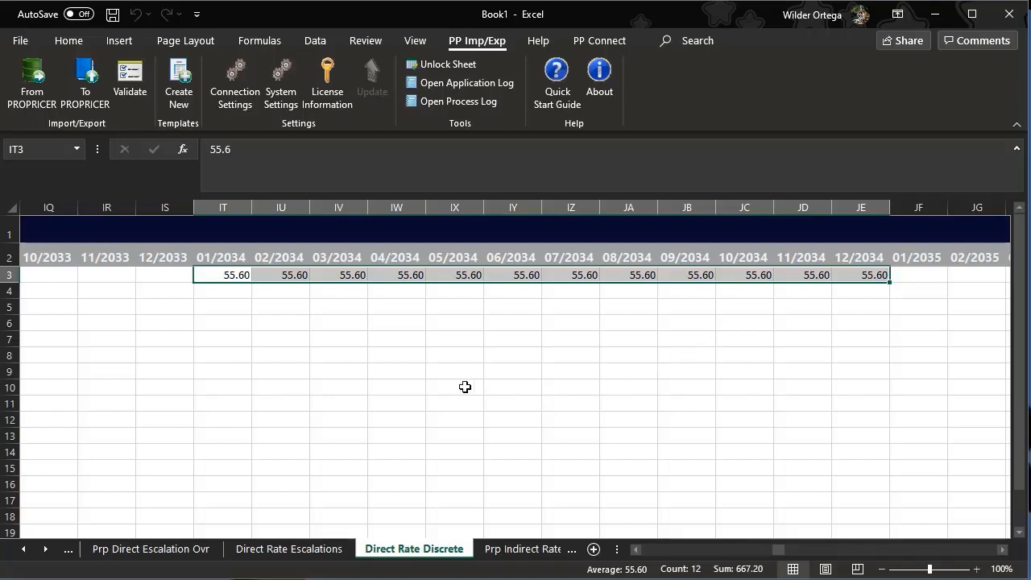
Step: Turn off Import Full Periods in the import/export tool's system settings and apply the configuration
left_click(288, 101)
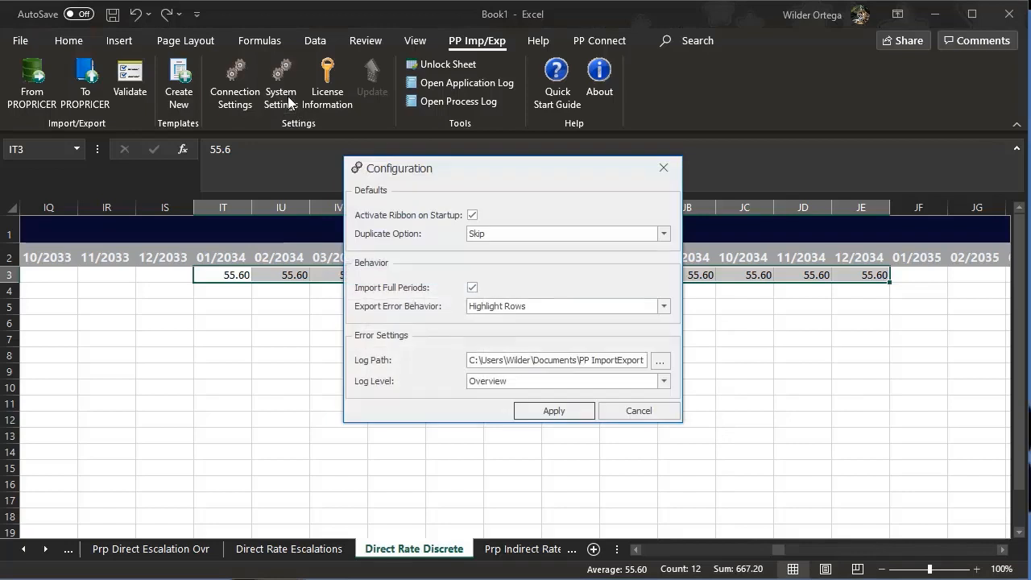
left_click(472, 287)
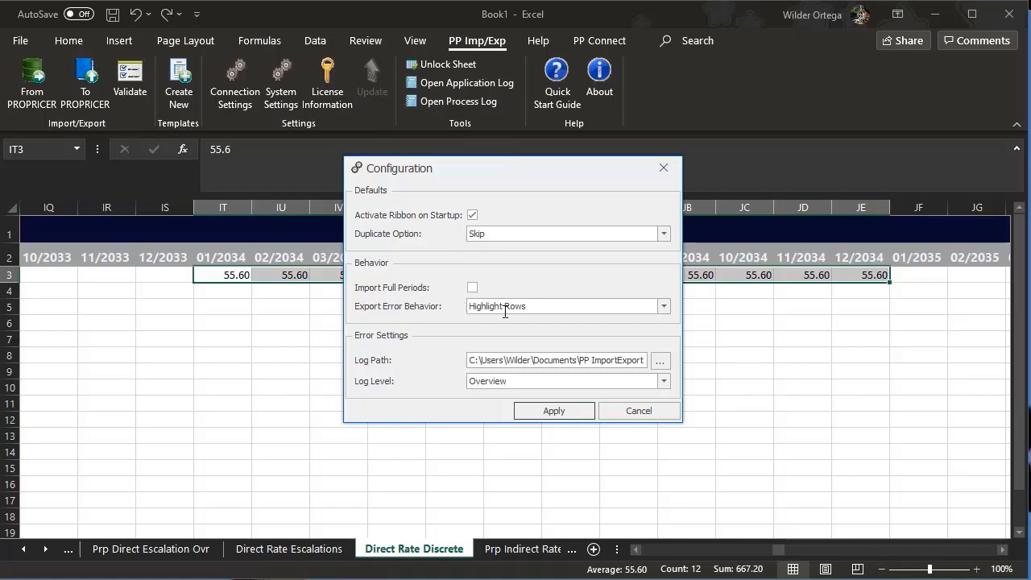
left_click(553, 409)
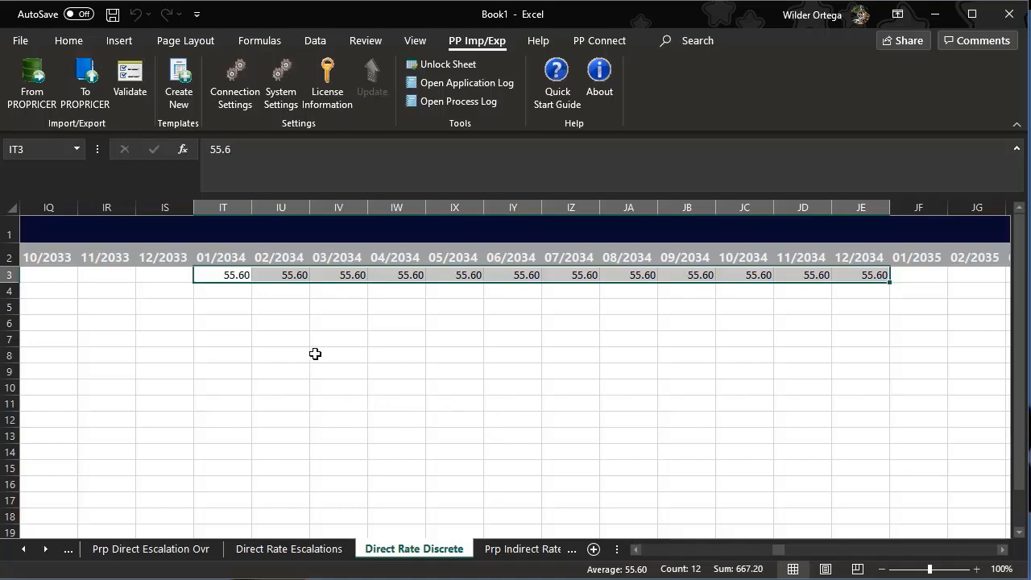
Step: Log in to PROPRICER again and rerun the import with the same data, replacing the existing sheets
left_click(40, 97)
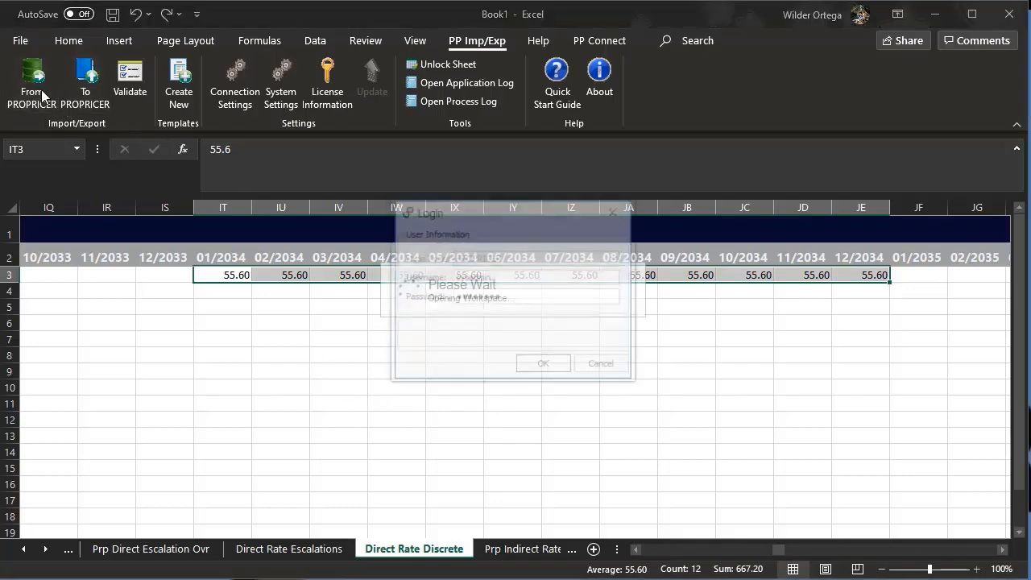
left_click(537, 365)
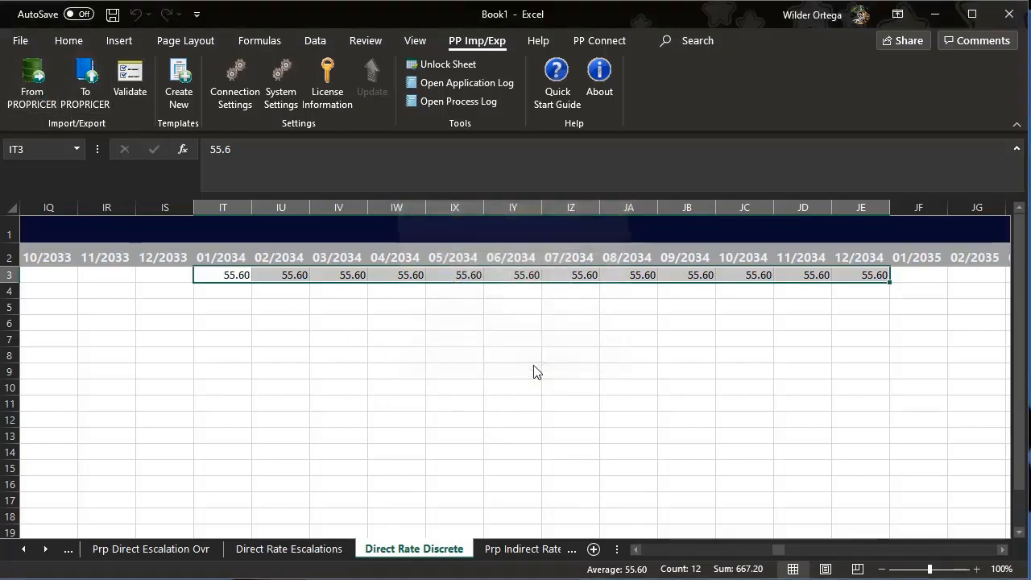
left_click_drag(712, 218, 437, 76)
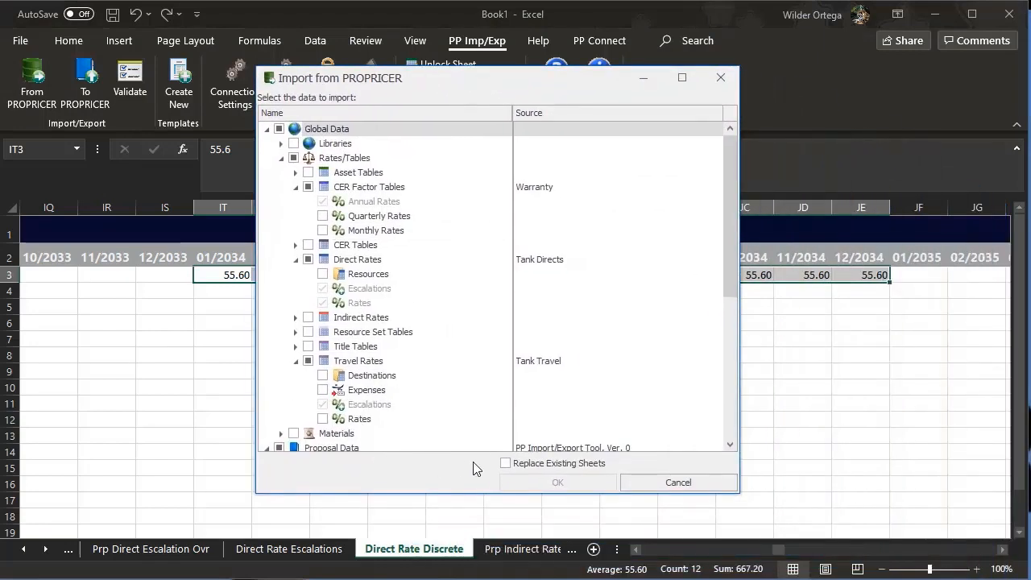
left_click(505, 464)
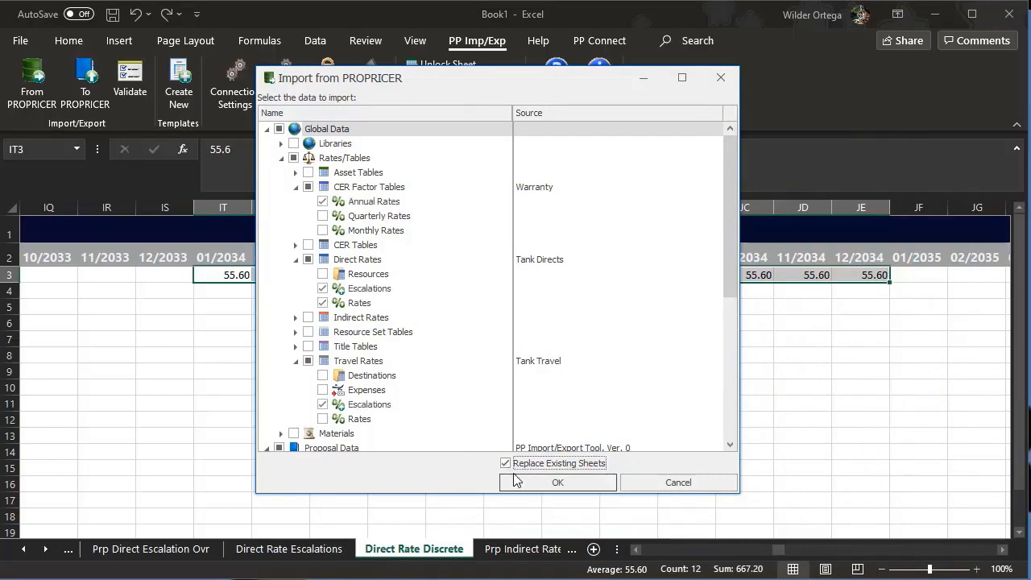
left_click(549, 489)
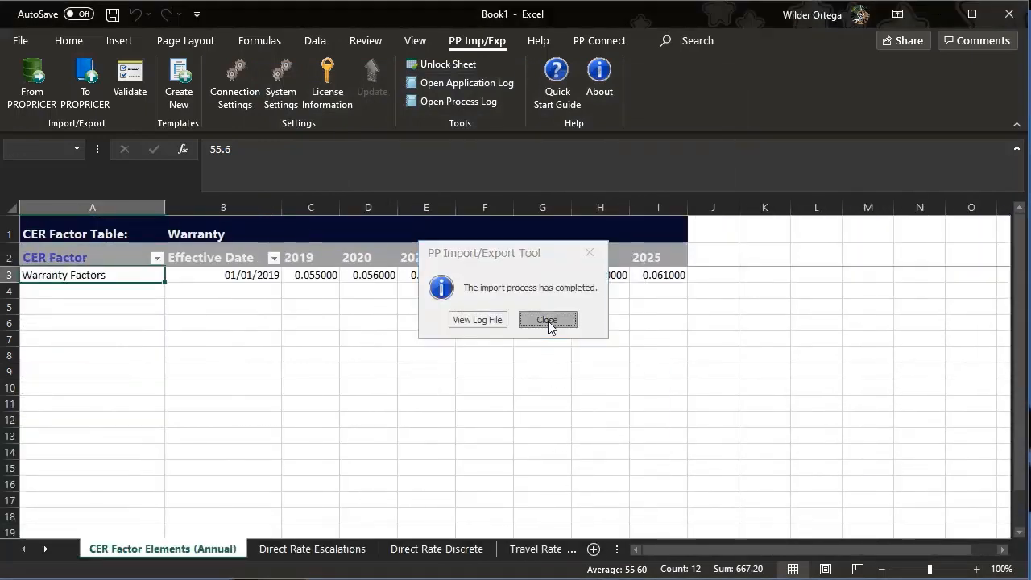
left_click(548, 321)
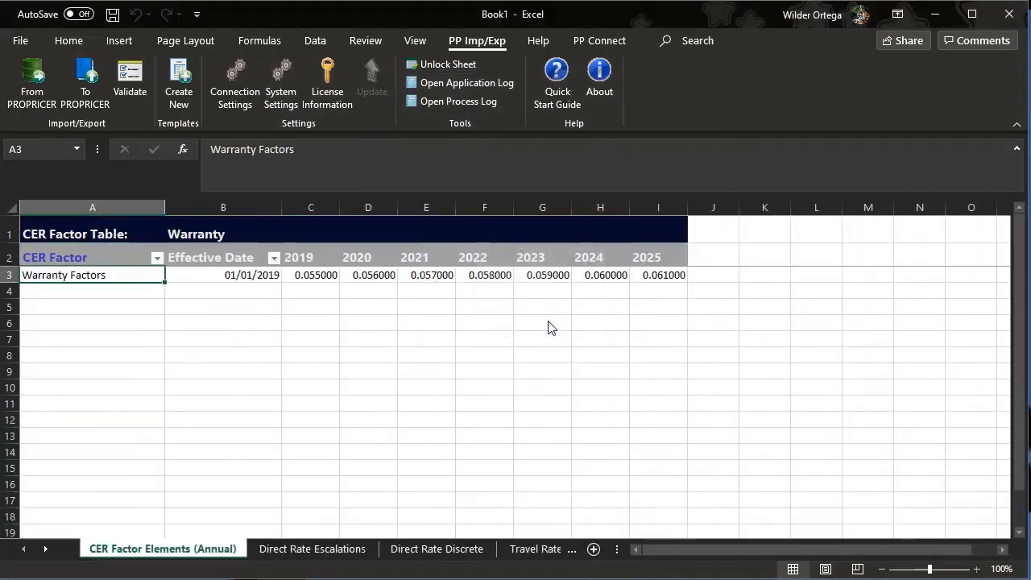
Step: Activate the Direct Rate Discrete sheet from the workbook's list of sheets
right_click(29, 551)
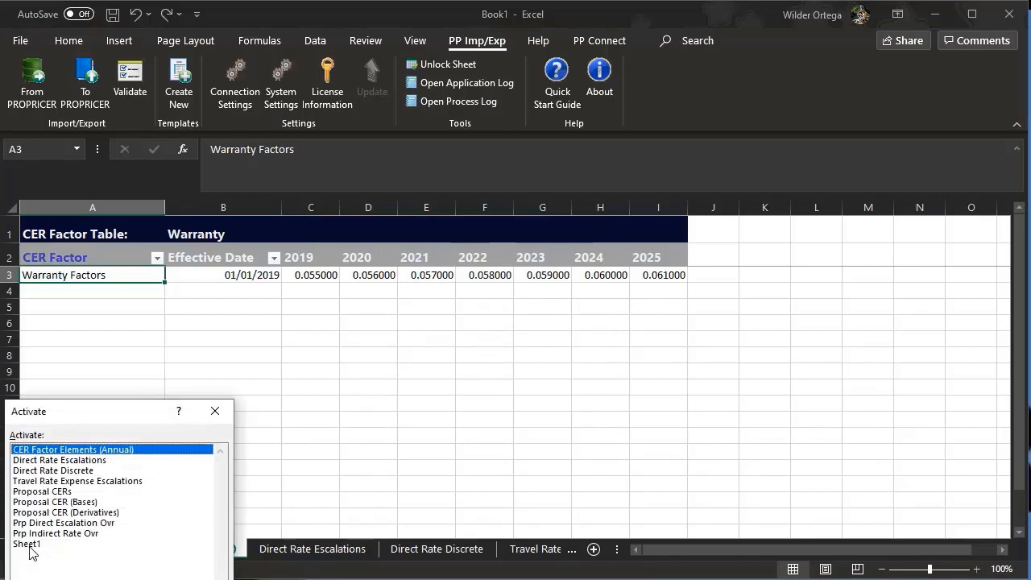
left_click(43, 472)
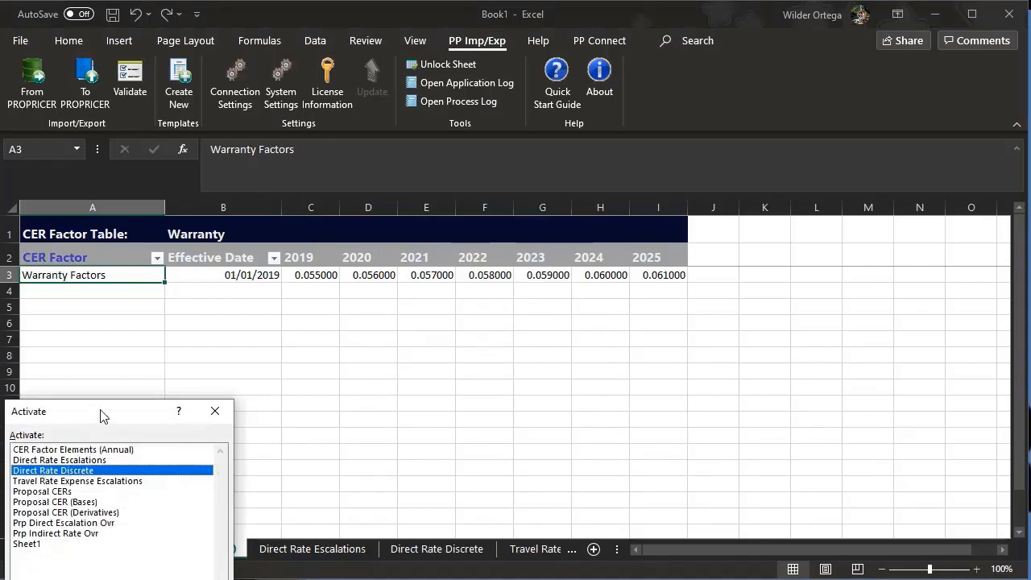
left_click_drag(104, 416, 159, 274)
left_click(188, 530)
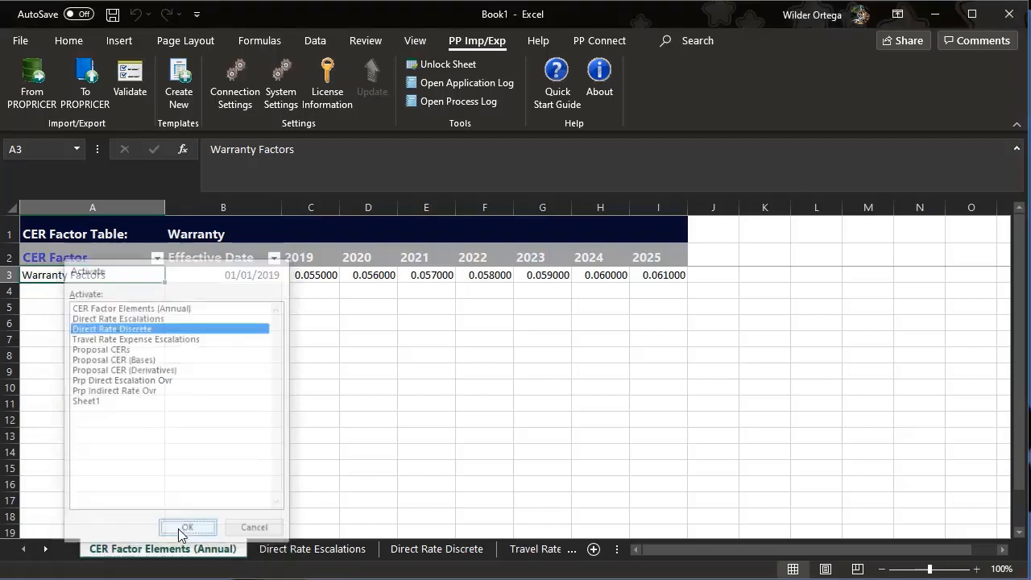